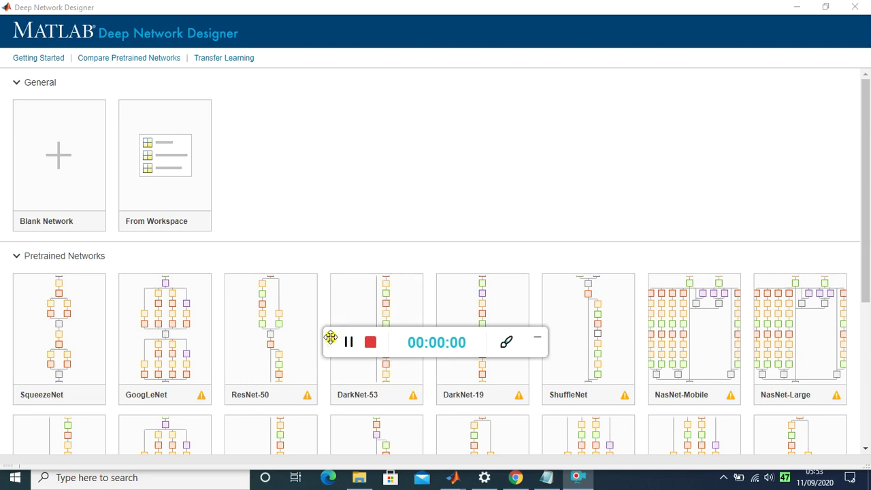
left_click_drag(331, 339, 785, 422)
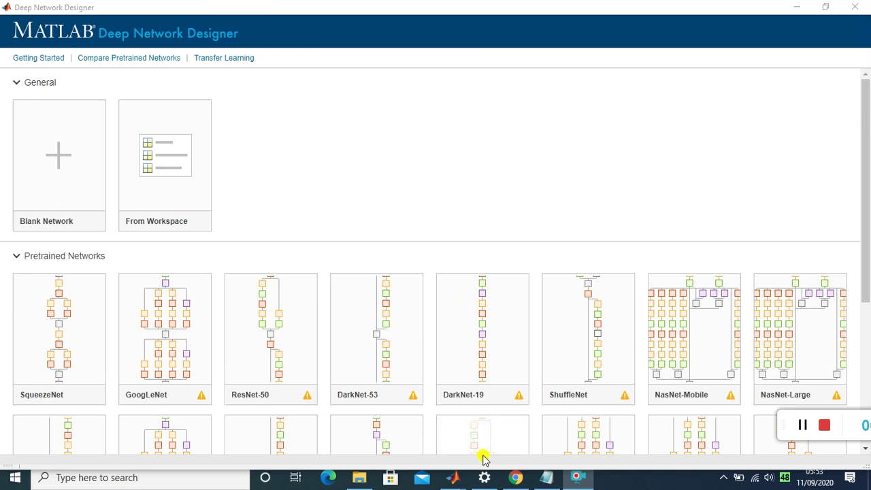
Run deepNetworkDesigner from the MATLAB command window and create a new blank network
mouse_move(458, 478)
left_click(391, 412)
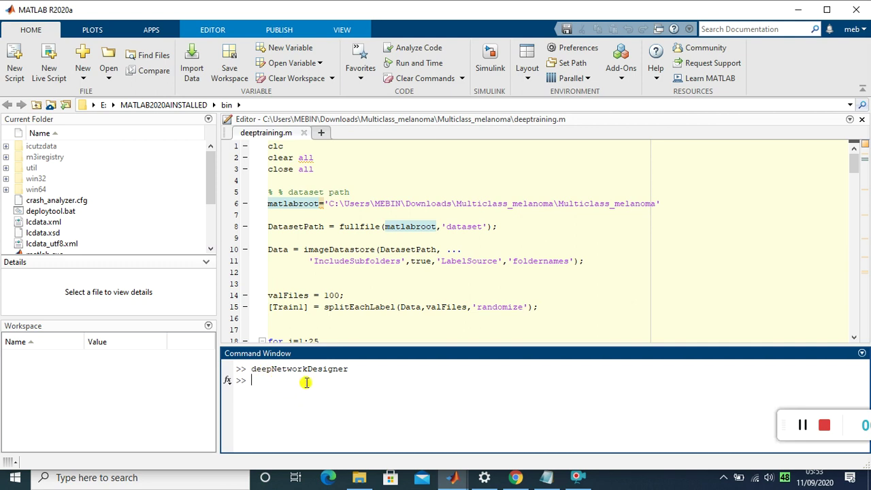
key("Up")
key("Return")
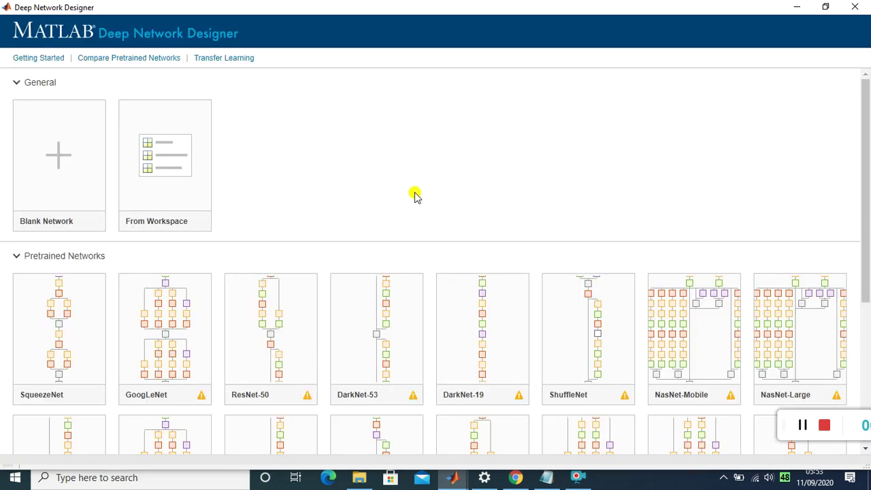
mouse_move(179, 224)
mouse_move(60, 172)
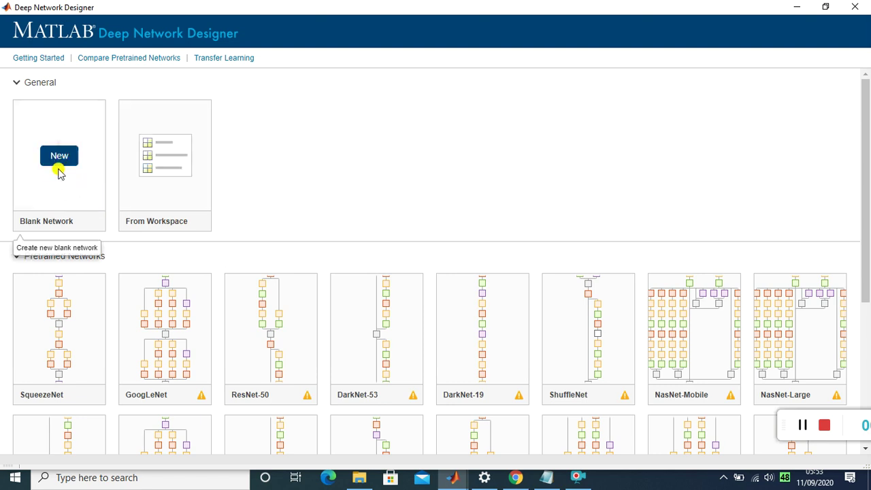
left_click(60, 156)
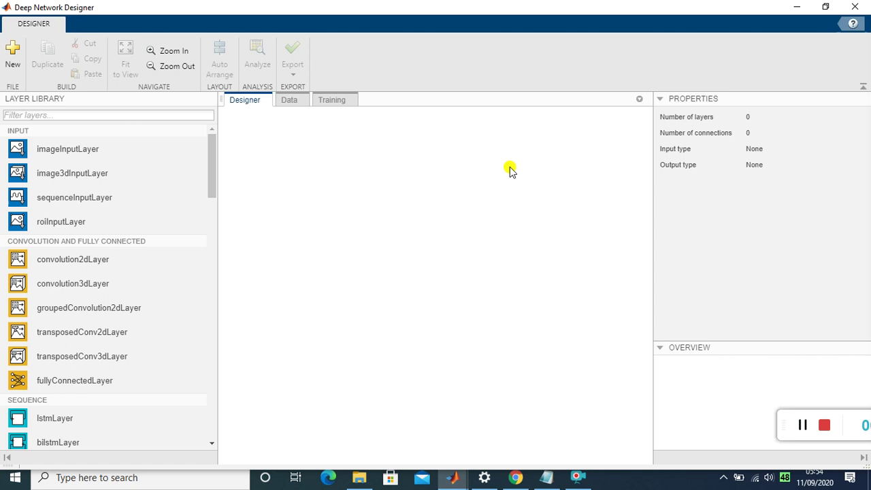
Look through the layer library's categories, from the input layers to the output layers
scroll(118, 265, "down", 5)
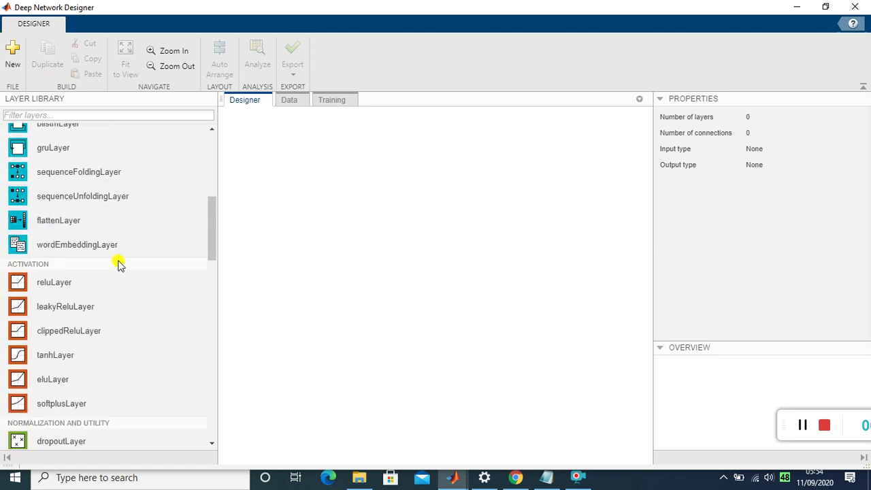
scroll(118, 265, "up", 5)
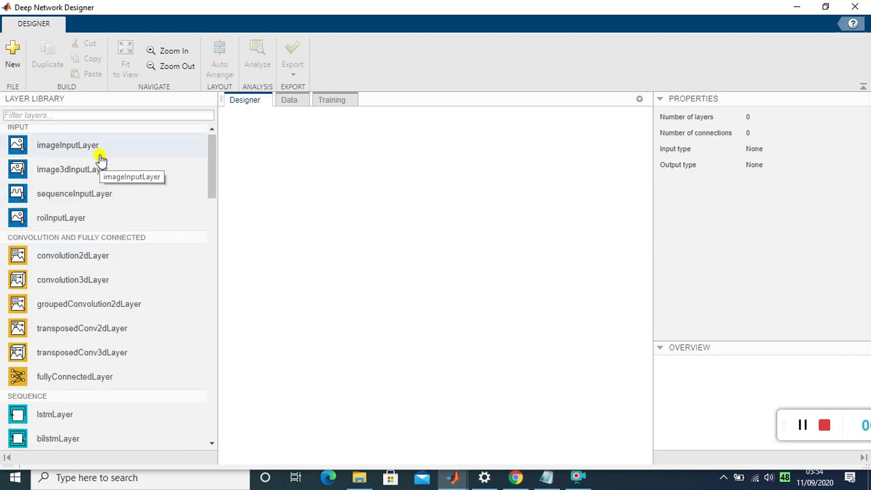
scroll(109, 174, "down", 4)
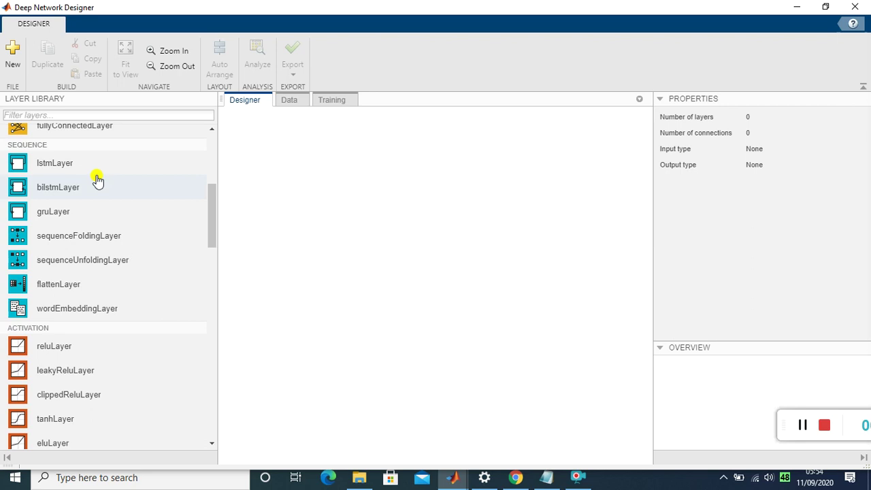
scroll(98, 191, "down", 8)
scroll(97, 204, "up", 4)
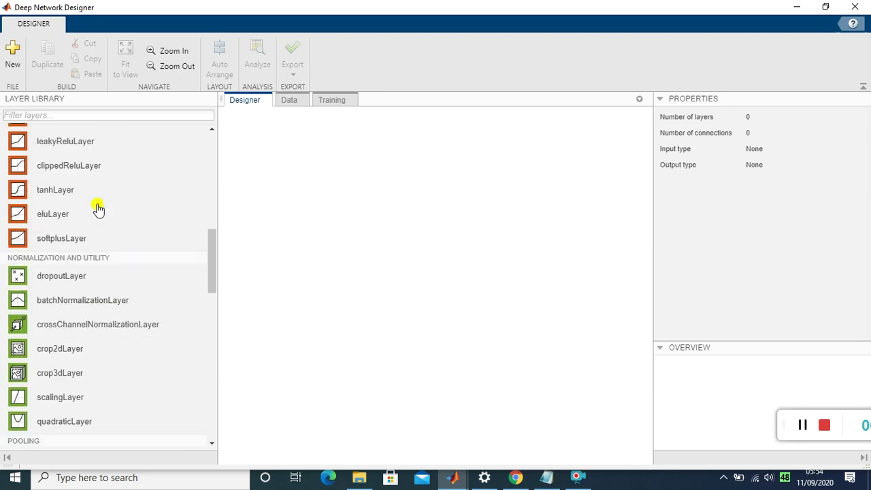
scroll(97, 208, "up", 7)
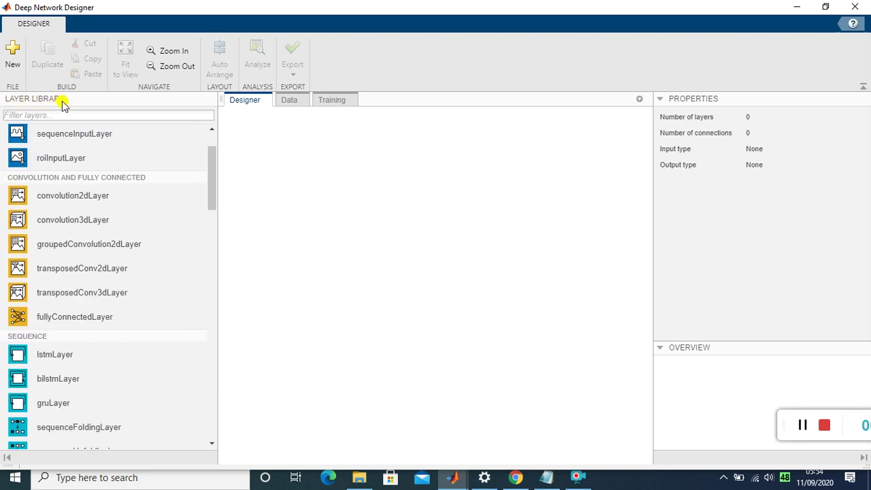
scroll(106, 221, "up", 2)
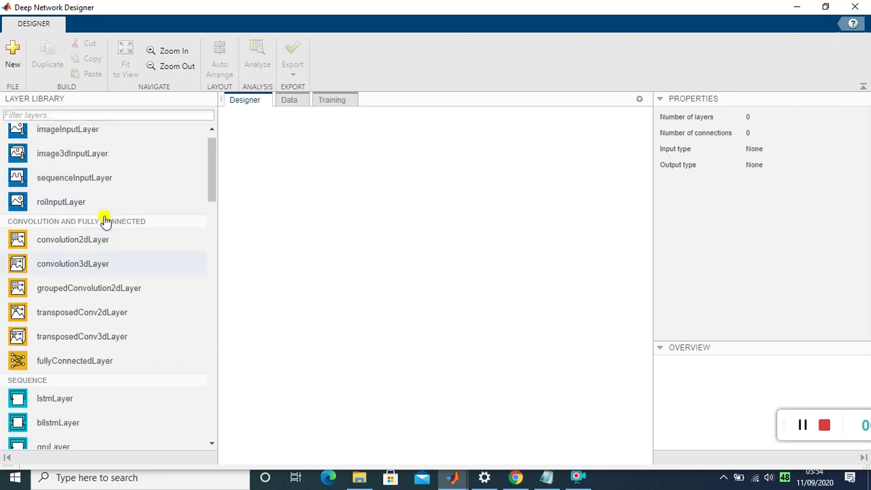
scroll(105, 222, "up", 1)
scroll(105, 221, "down", 5)
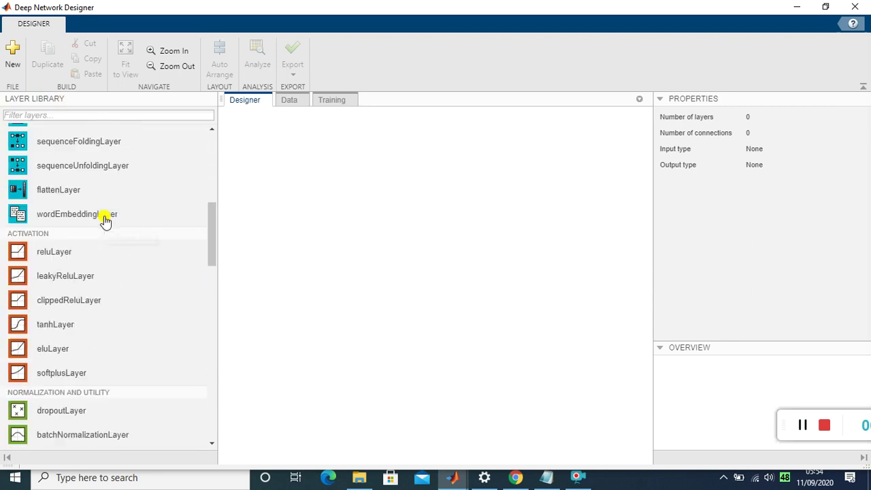
scroll(105, 221, "down", 10)
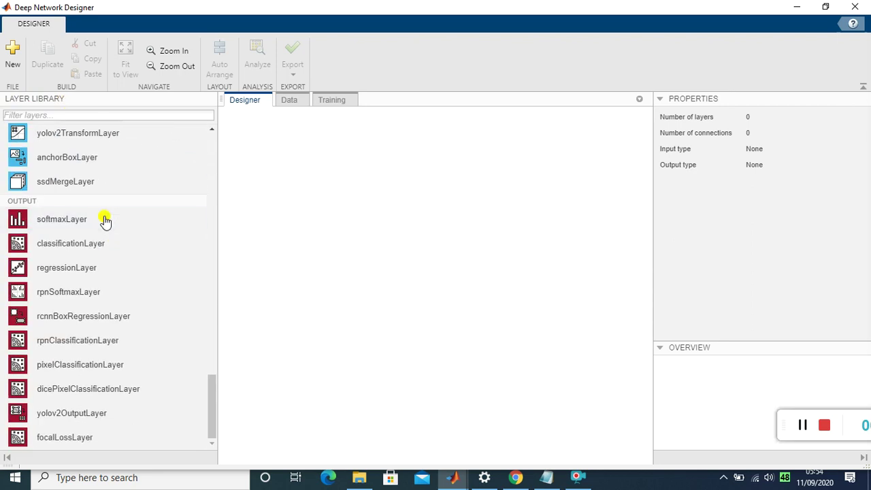
scroll(132, 197, "up", 15)
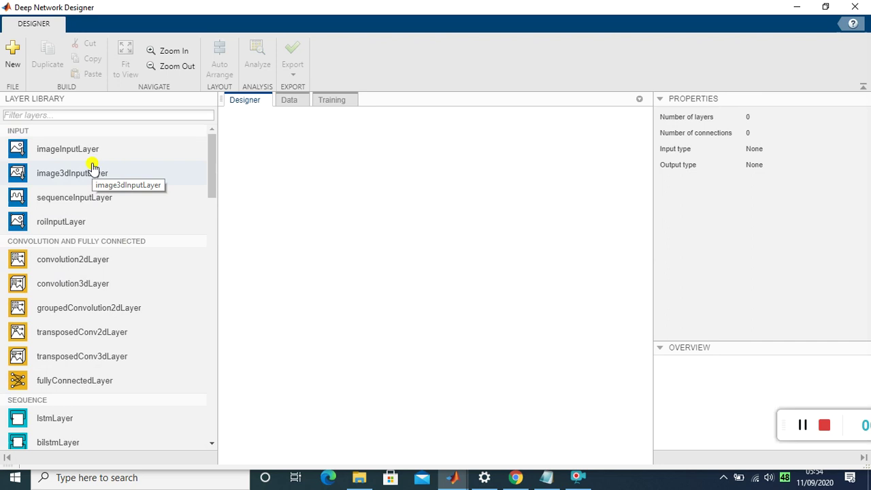
Place an imageInputLayer near the top of the empty design canvas
left_click_drag(92, 154, 320, 168)
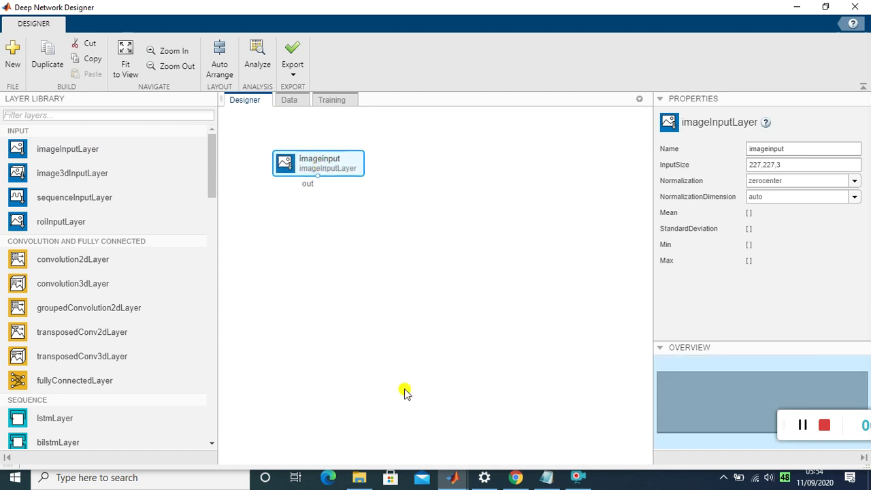
Switch to File Explorer and open the Database folder inside toolsdeep on the Desktop to inspect its class folders
left_click(357, 479)
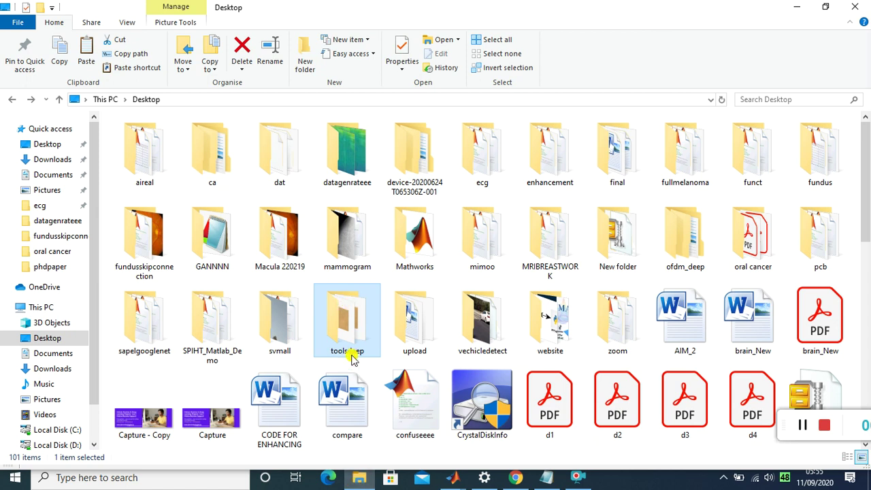
double_click(349, 328)
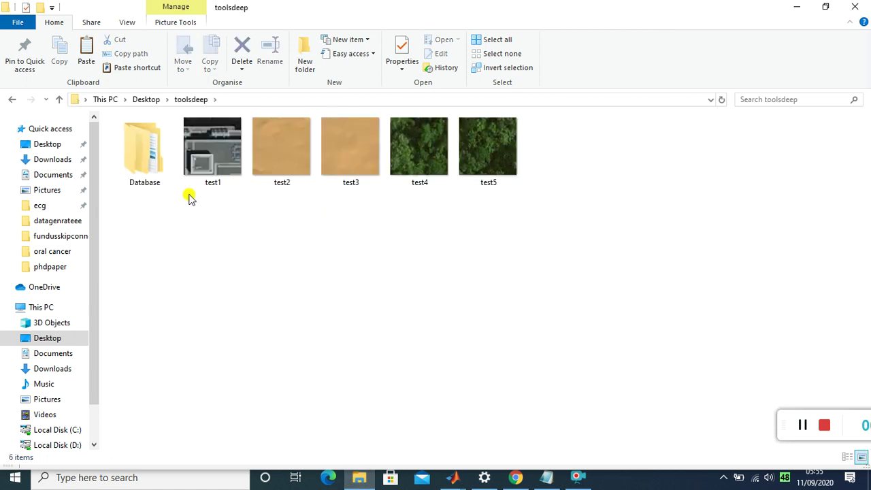
double_click(141, 155)
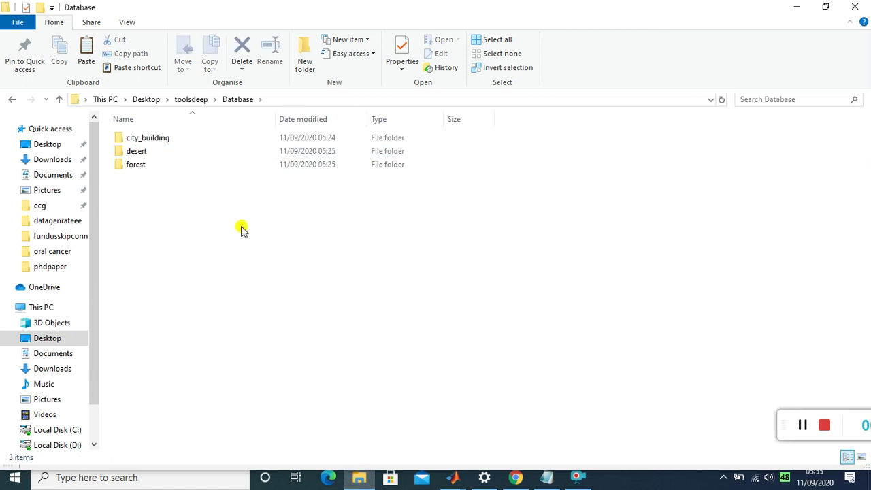
left_click(141, 137)
left_click(141, 152)
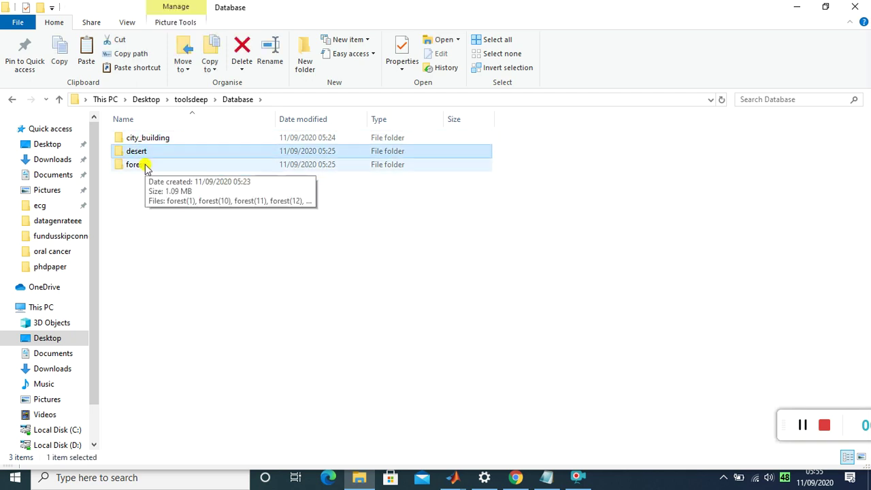
Examine the images in the city_building, desert and forest folders of the dataset
double_click(161, 139)
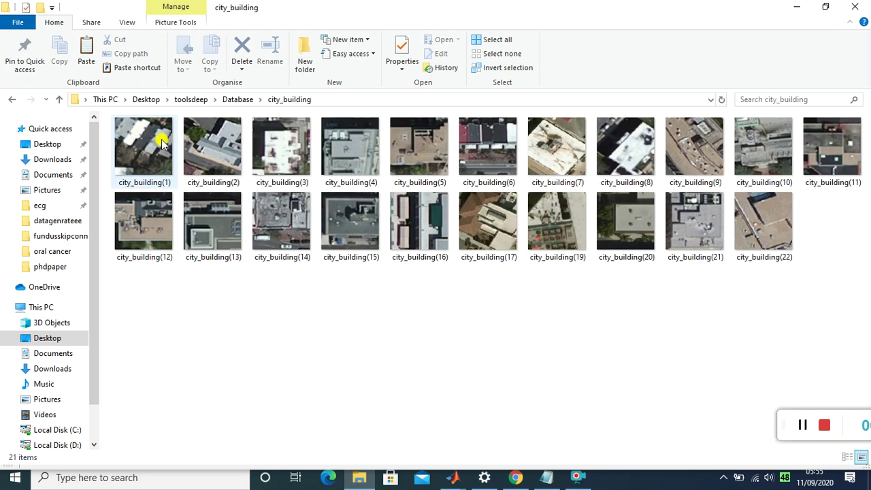
key("alt+Left")
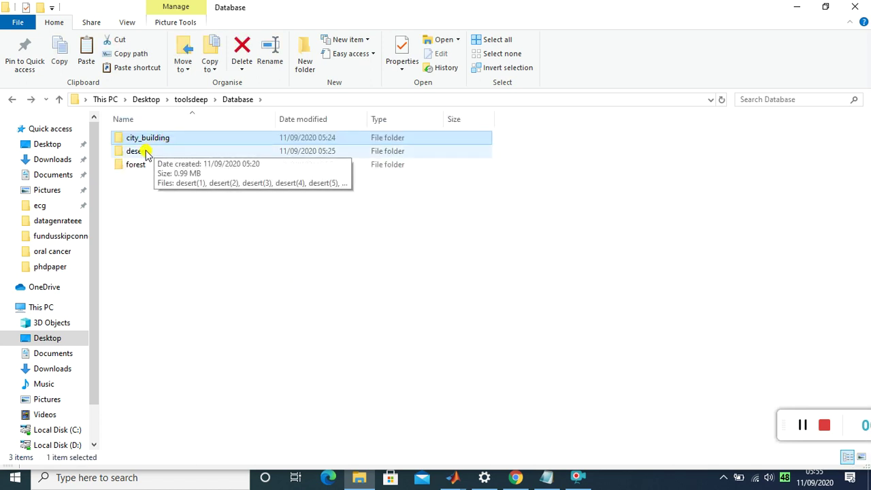
double_click(147, 151)
key("alt+Left")
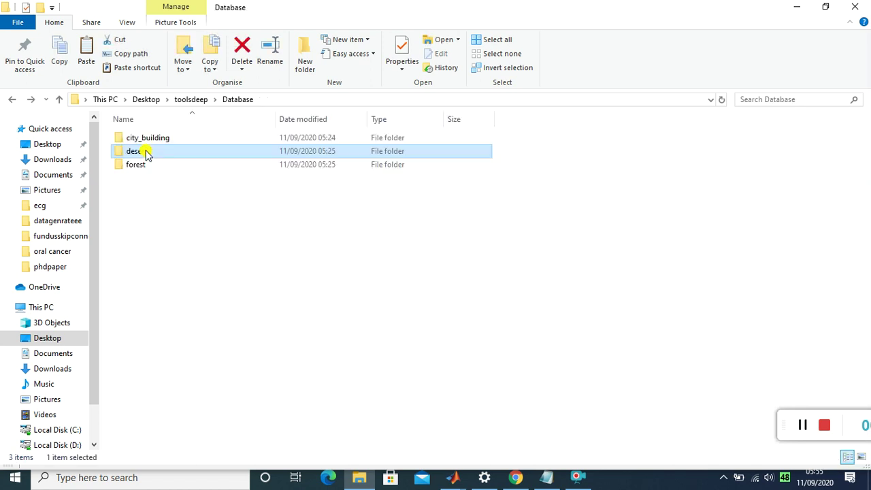
double_click(142, 163)
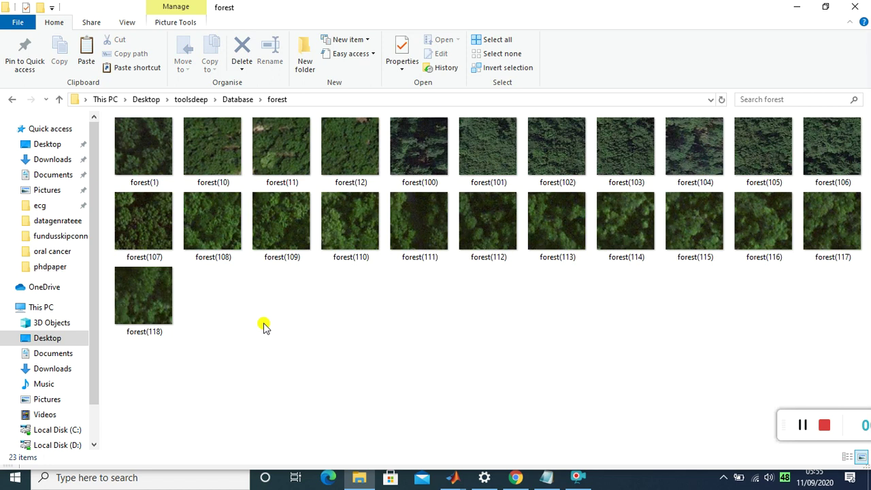
key("alt+Left")
Go back to the toolsdeep folder and look at the test images test1 to test5
key("alt+Left")
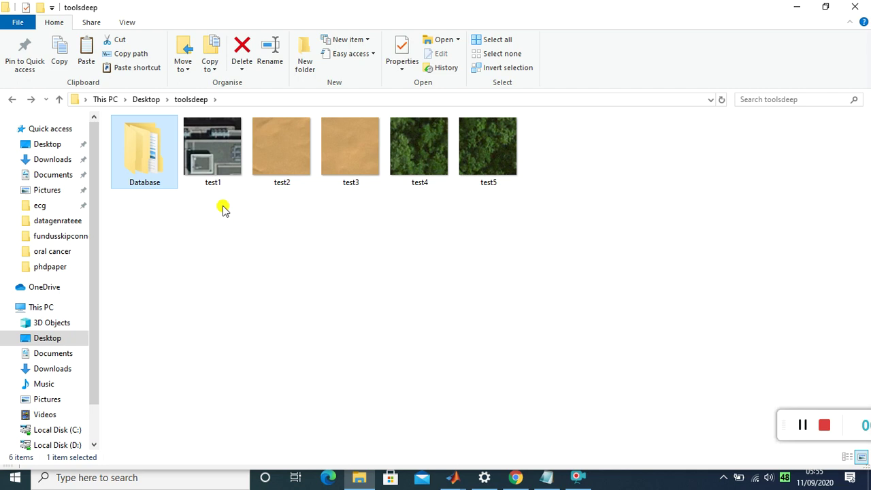
left_click(219, 154)
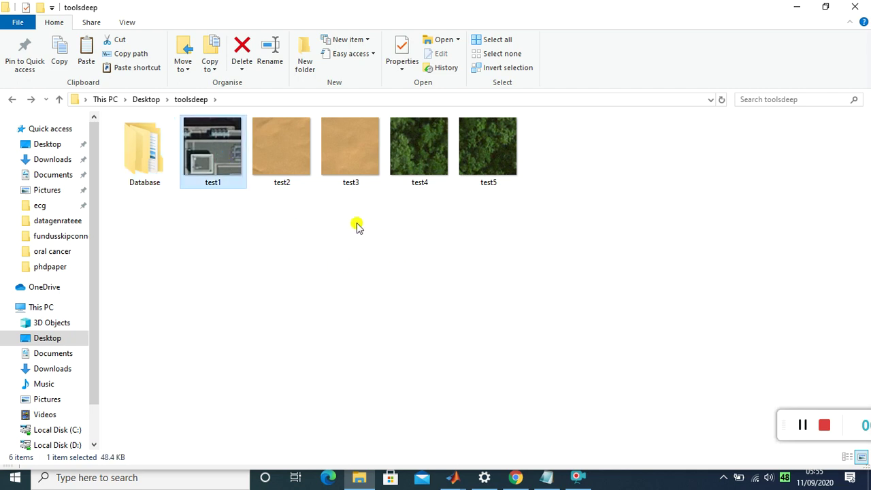
left_click(413, 272)
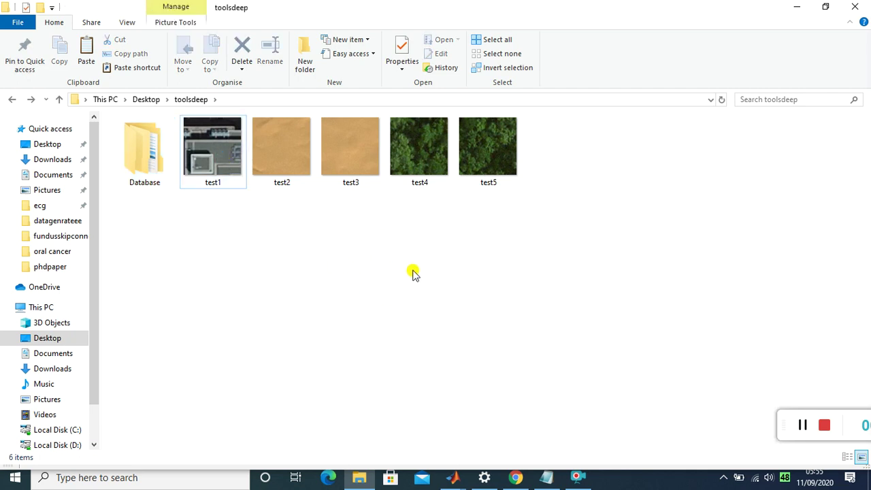
Switch back to Deep Network Designer and move the imageinput block slightly up on the canvas
left_click(452, 477)
left_click(494, 424)
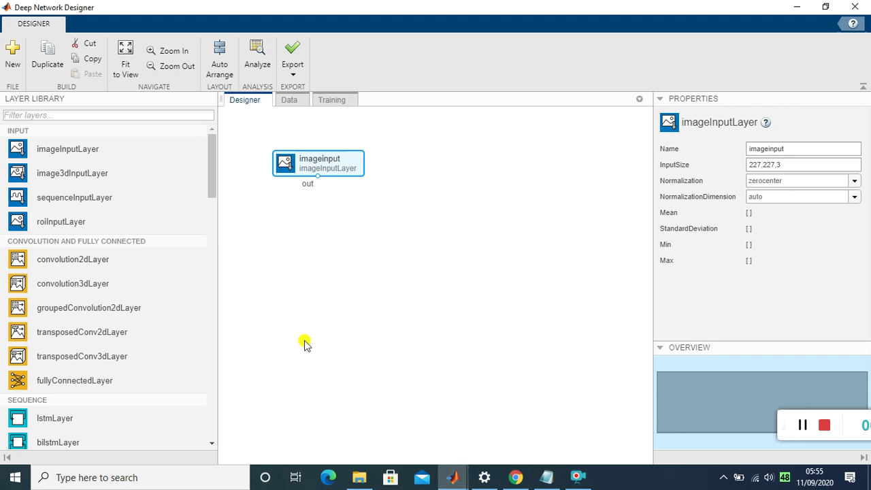
mouse_move(331, 171)
left_mouse_down()
mouse_move(352, 171)
mouse_move(341, 164)
left_mouse_up()
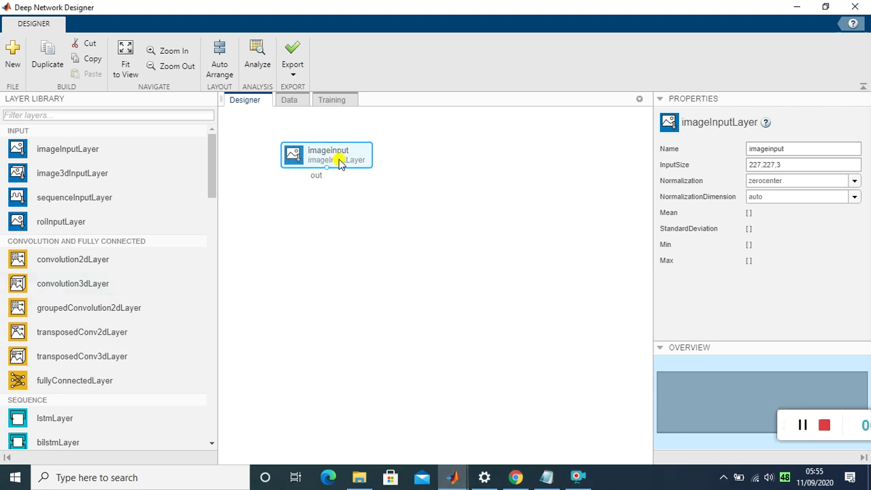
Add a convolution2dLayer, a reluLayer and a maxPooling2dLayer one below the other under the imageinput block
left_click_drag(79, 260, 322, 208)
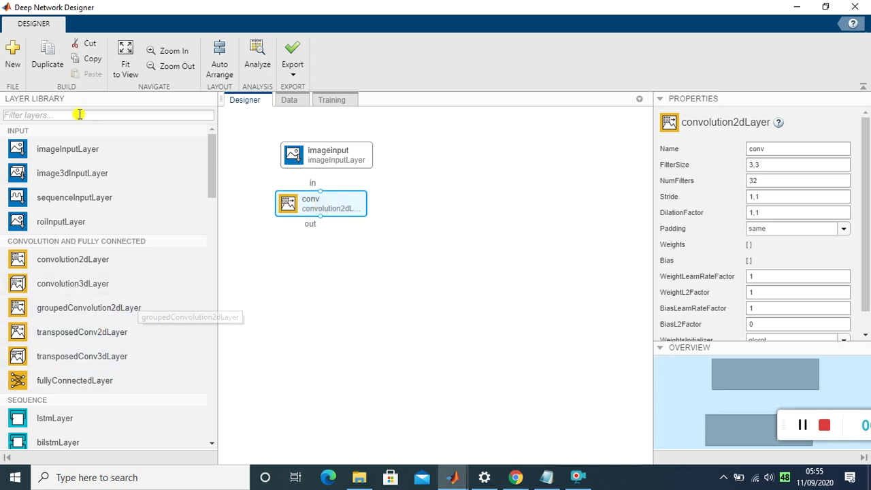
scroll(160, 288, "down", 5)
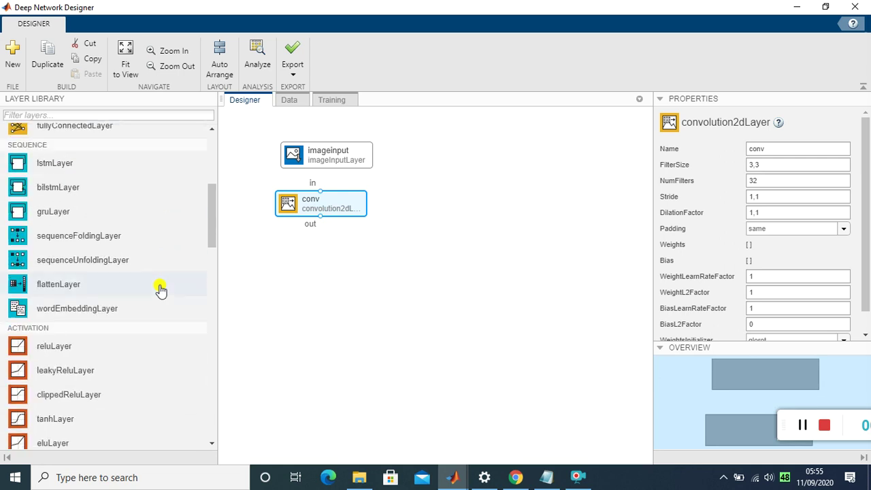
left_click_drag(70, 225, 324, 254)
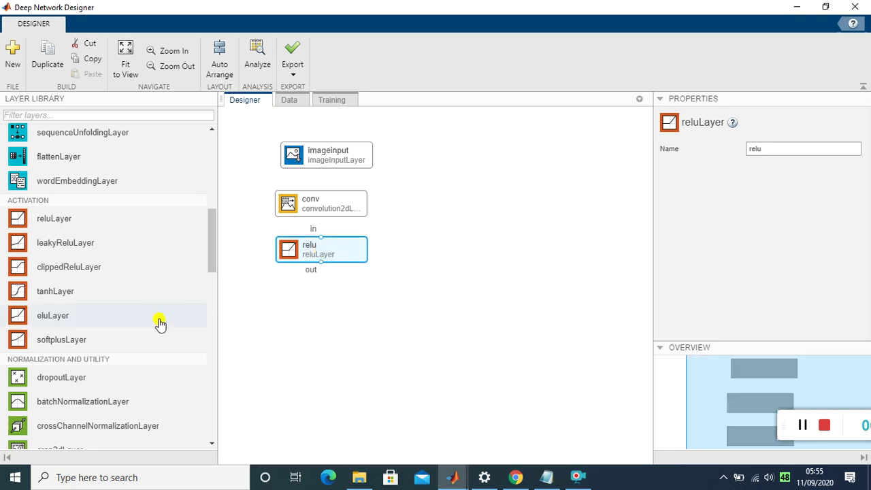
scroll(151, 319, "down", 3)
scroll(151, 318, "down", 8)
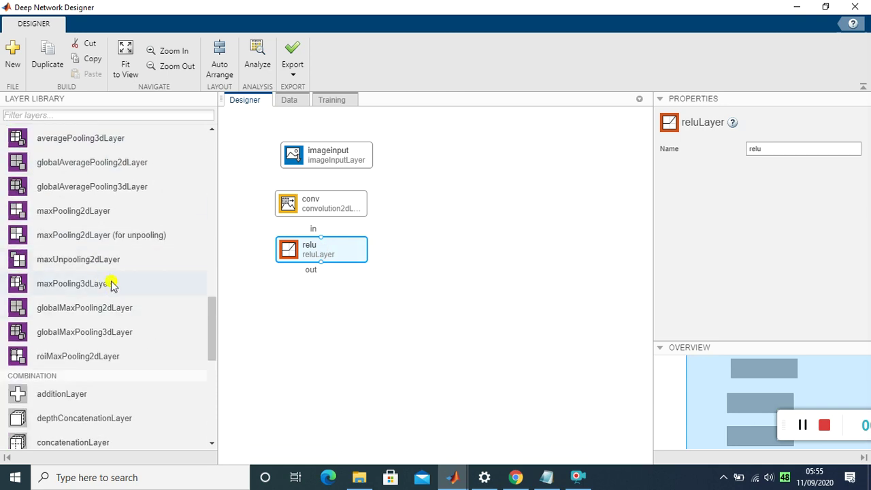
left_click_drag(102, 218, 321, 297)
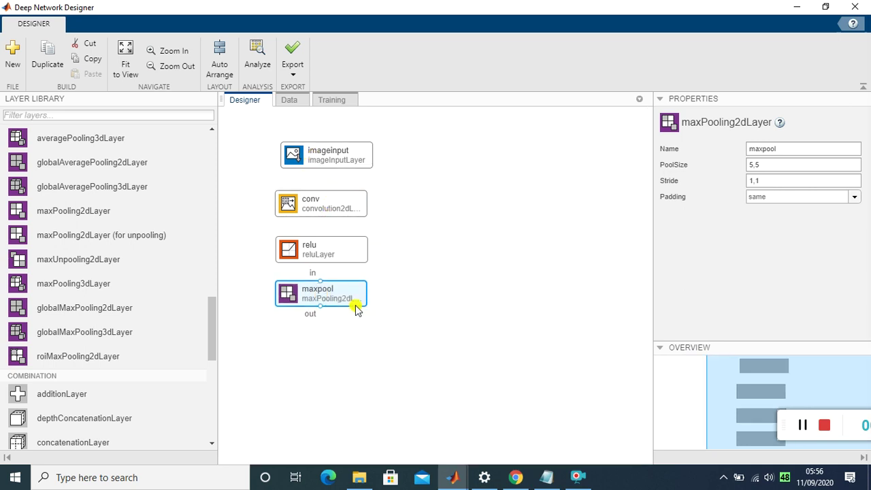
Add a second convolution2dLayer directly below the maxpool block
left_click_drag(210, 329, 214, 156)
left_click_drag(113, 259, 318, 338)
scroll(373, 284, "down", 2)
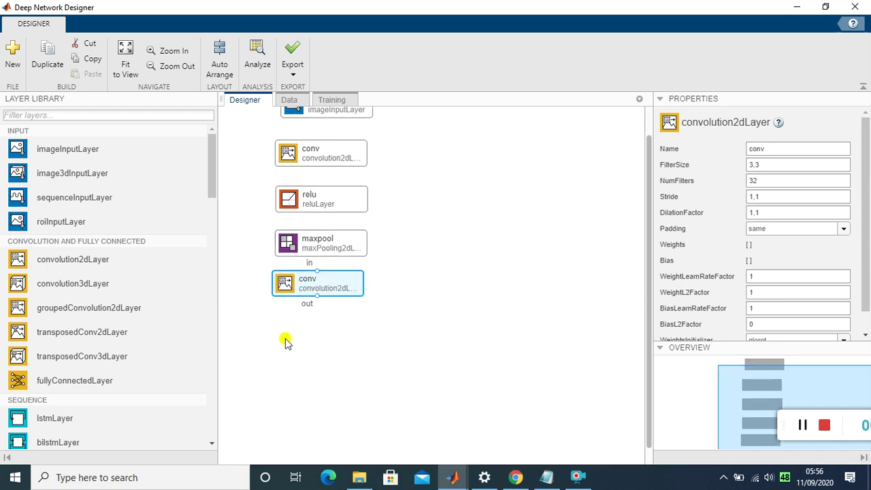
Add a reluLayer below the second conv block and a fullyConnectedLayer directly beneath it
left_click(51, 117)
scroll(92, 248, "down", 10)
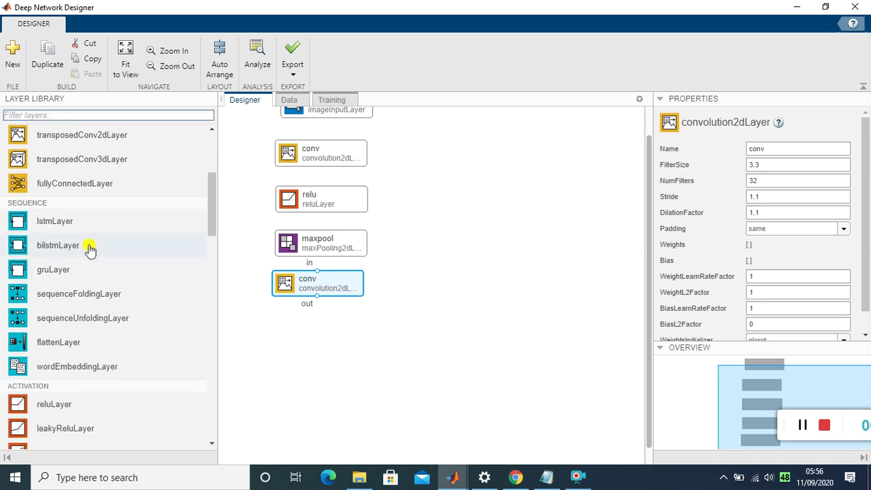
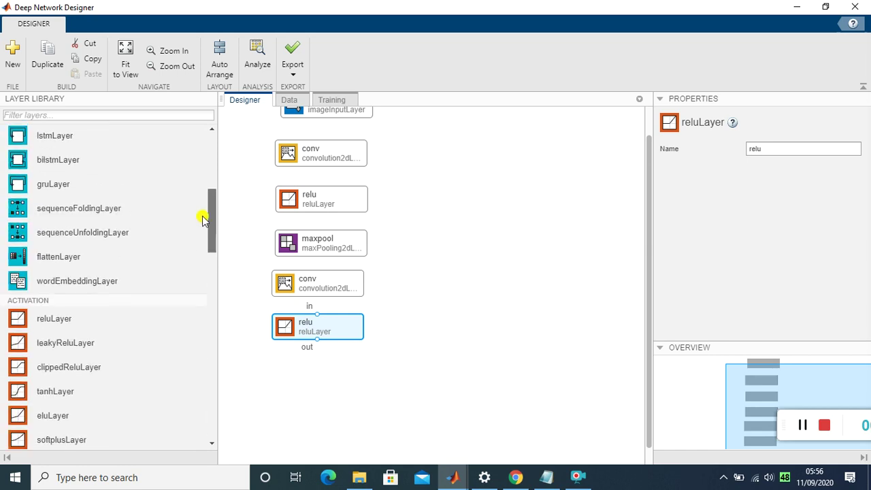
left_click(77, 113)
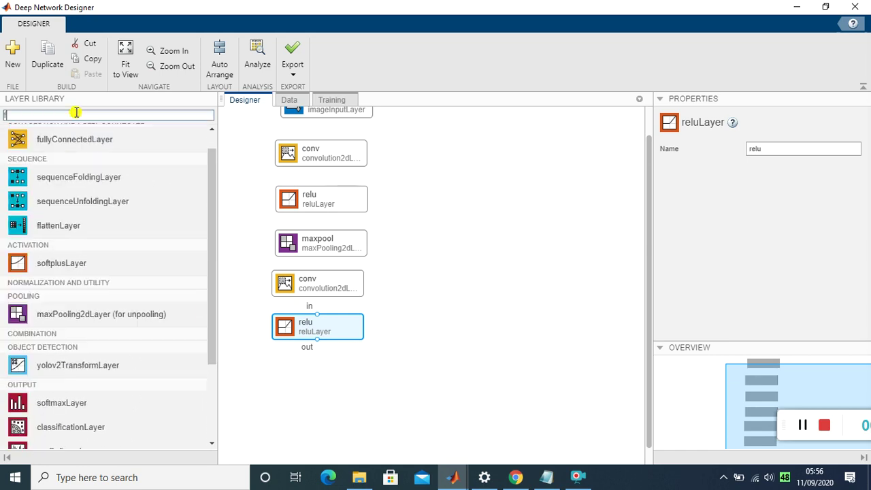
type("ful")
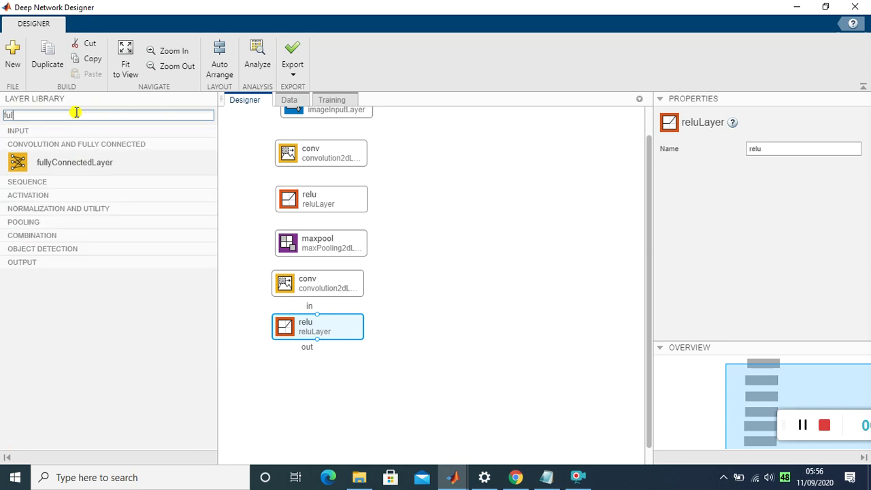
left_click_drag(64, 163, 317, 365)
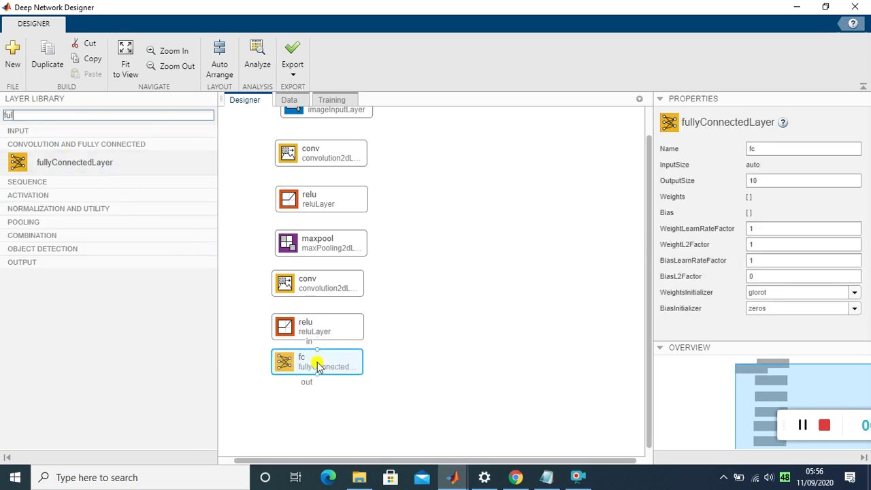
Find the softmaxLayer in the layer library and add it directly below the fc block
left_click(53, 113)
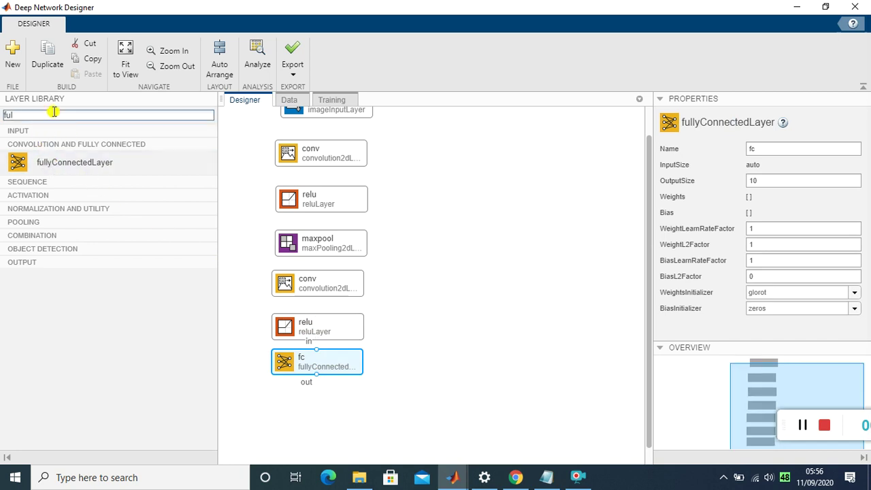
key("BackSpace")
key("BackSpace")
key("BackSpace")
type("s")
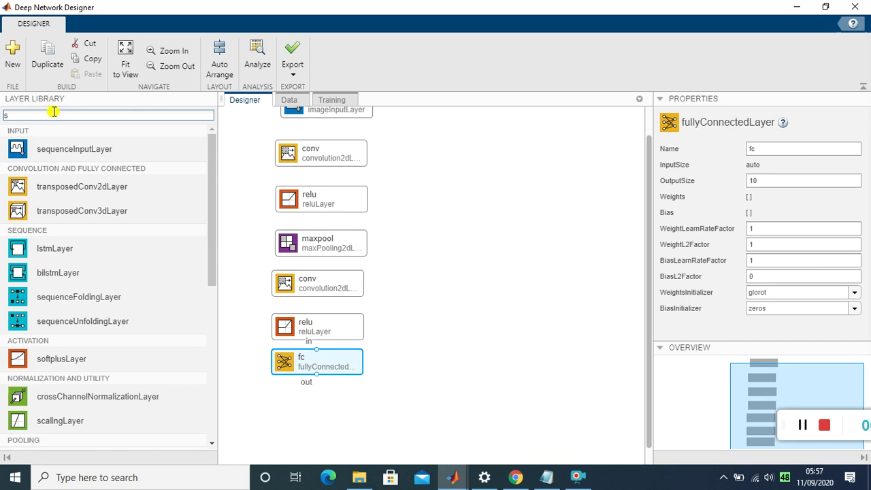
type("o")
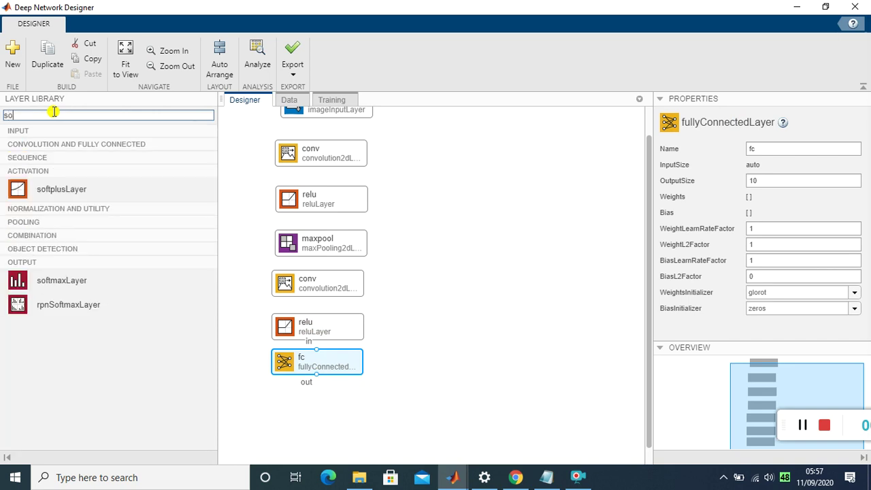
left_click_drag(102, 288, 315, 398)
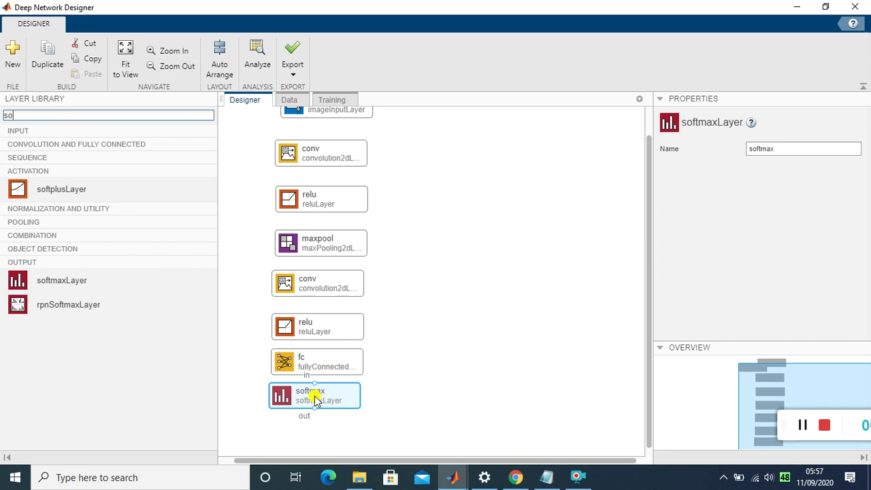
Find the classificationLayer in the layer library and place it beside the softmax block
left_click(20, 114)
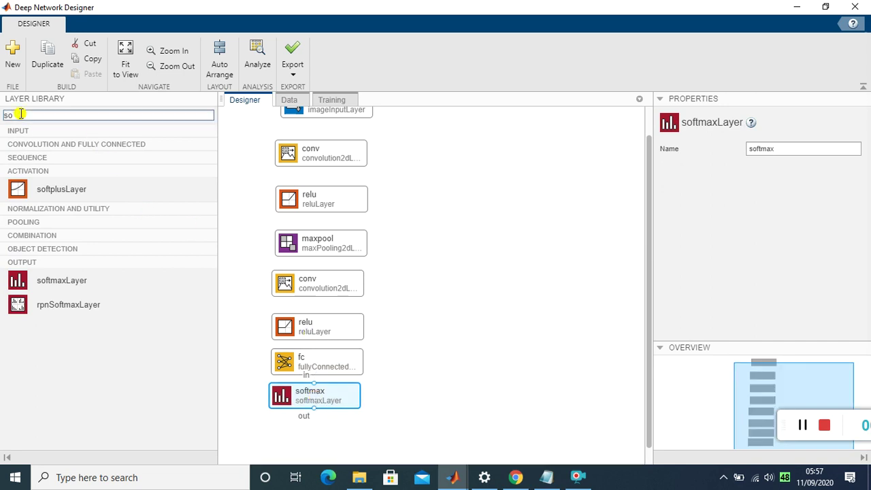
key("BackSpace")
key("BackSpace")
type("c")
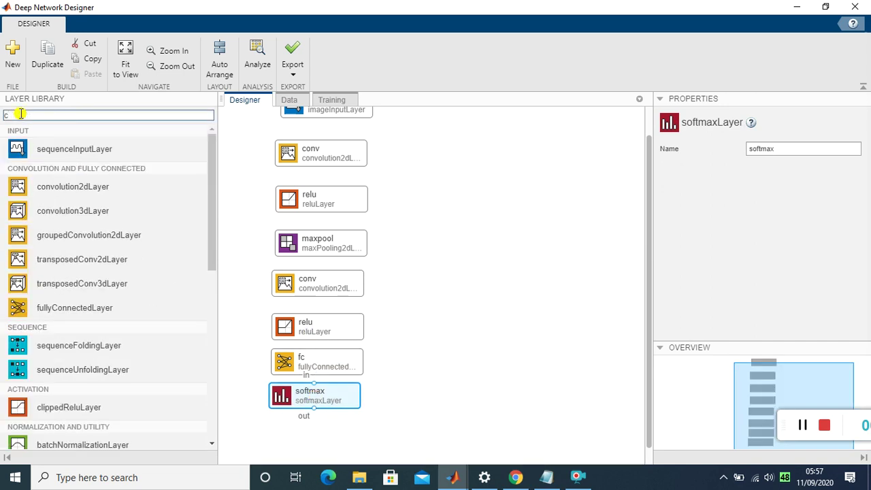
type("l")
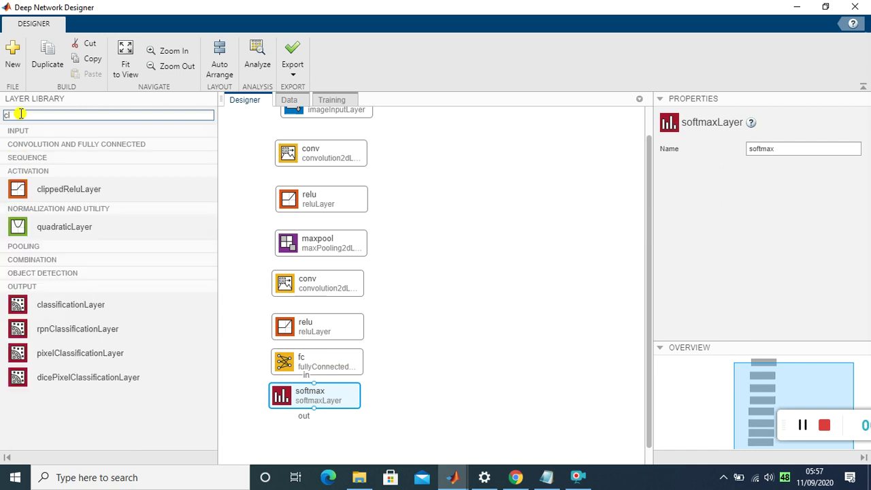
left_click_drag(96, 306, 437, 402)
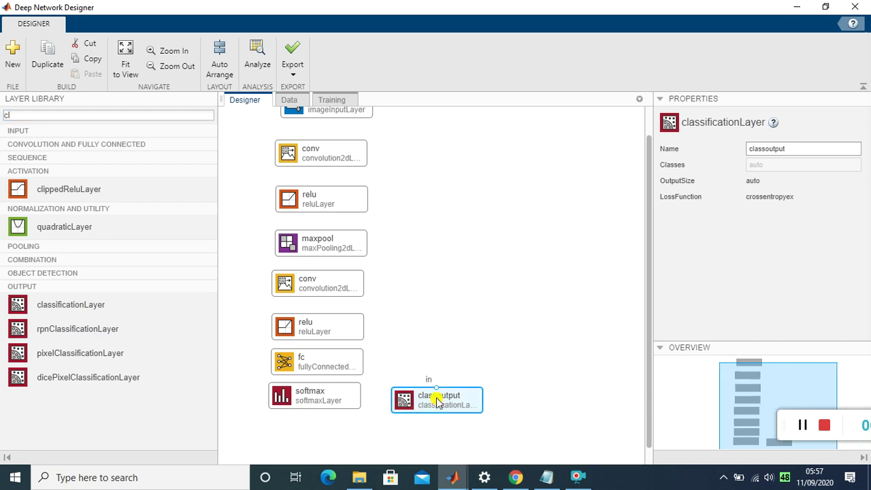
Line up the imageinput block and the first conv block closely above the other layers in the column
left_click_drag(650, 194, 654, 171)
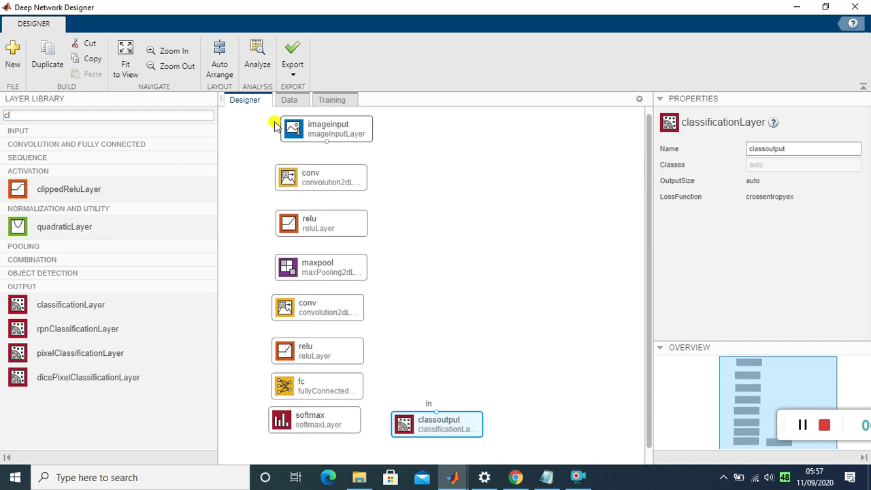
left_click(296, 140)
left_click_drag(301, 170, 297, 180)
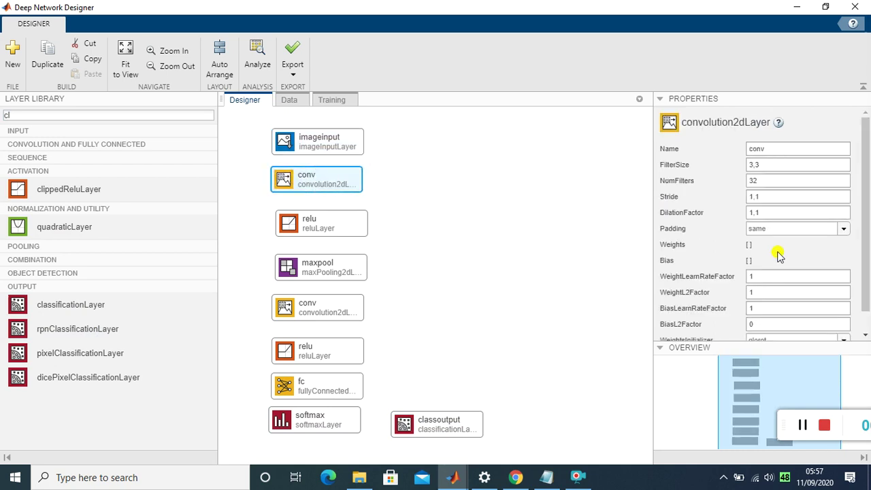
Connect all the layers in sequence, from imageinput down the column to softmax and on to classoutput
left_click(512, 283)
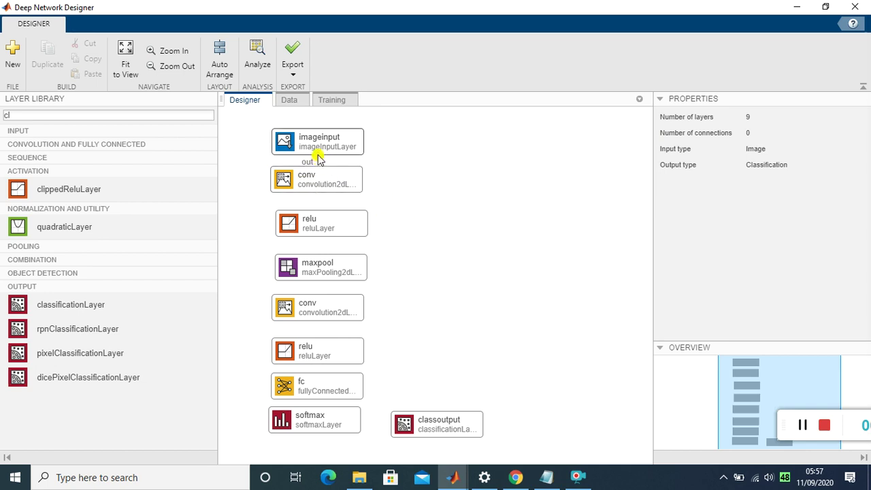
left_click_drag(319, 159, 321, 170)
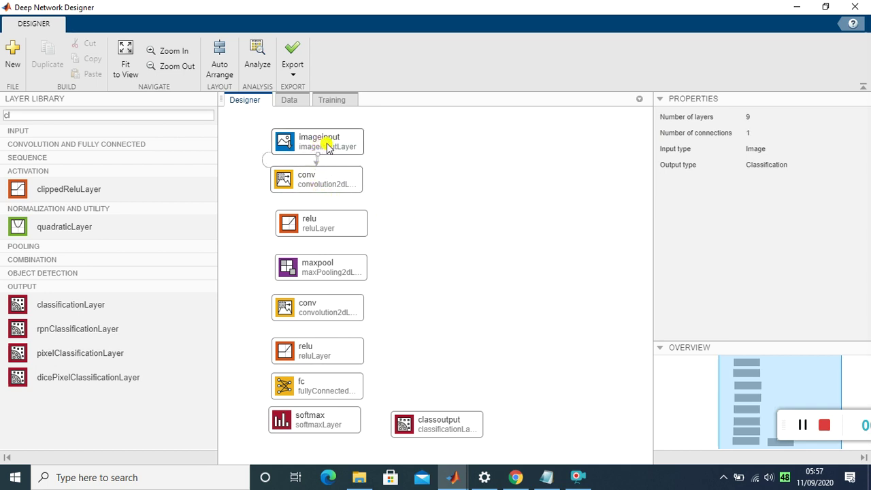
left_click_drag(317, 193, 439, 411)
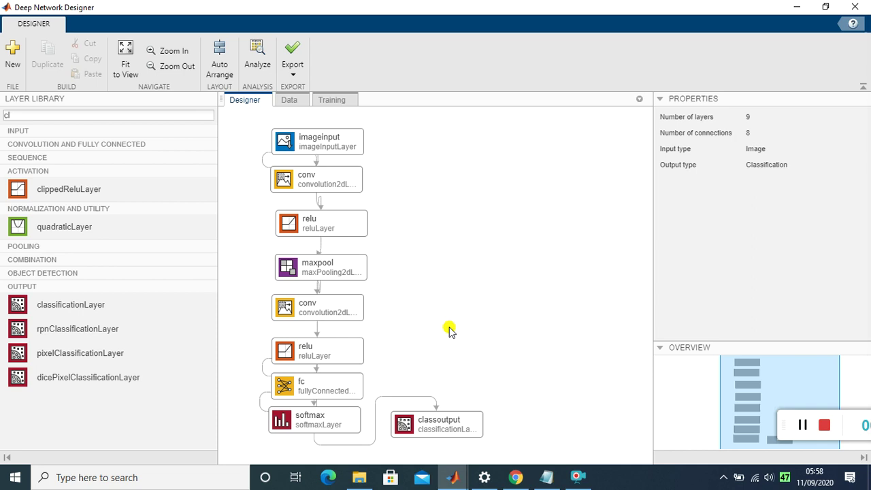
Inspect the imageinput layer's properties, including its name, input size and normalization
left_click(332, 141)
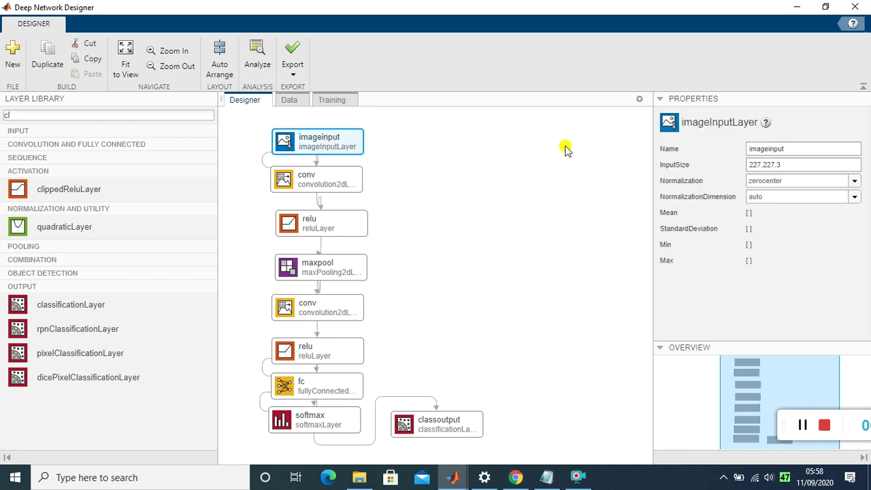
left_click(782, 165)
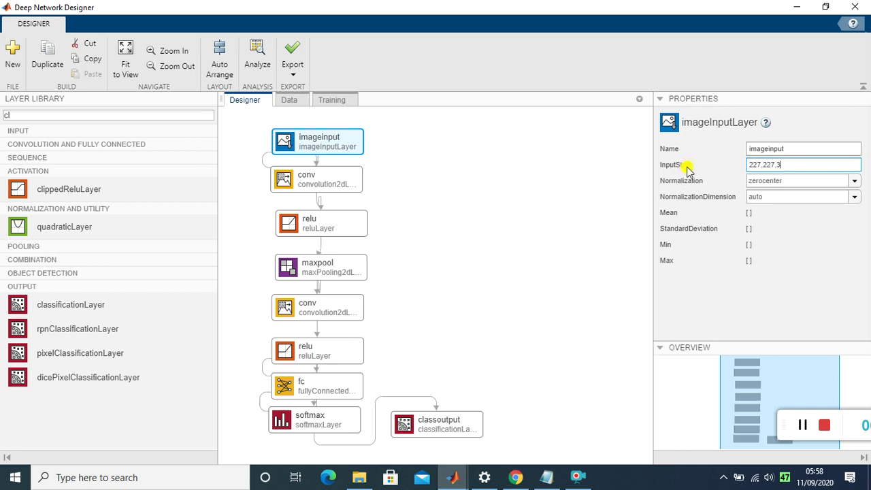
left_click(774, 181)
left_click(785, 150)
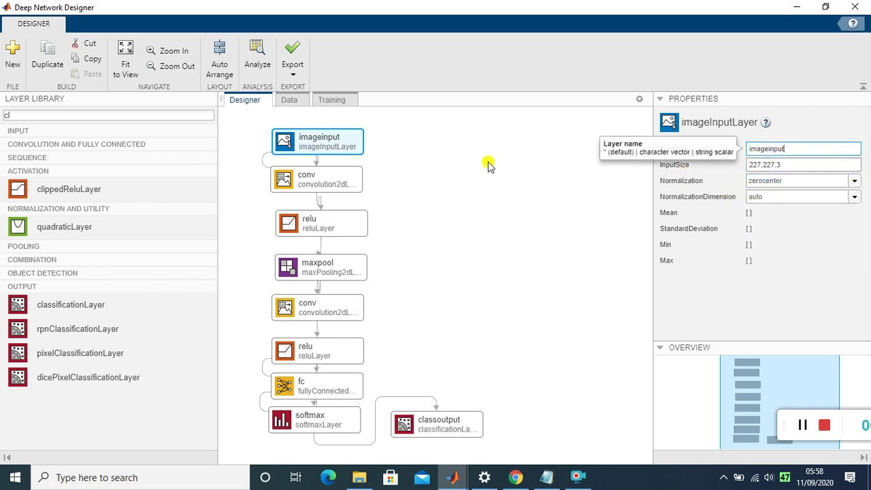
left_click(510, 239)
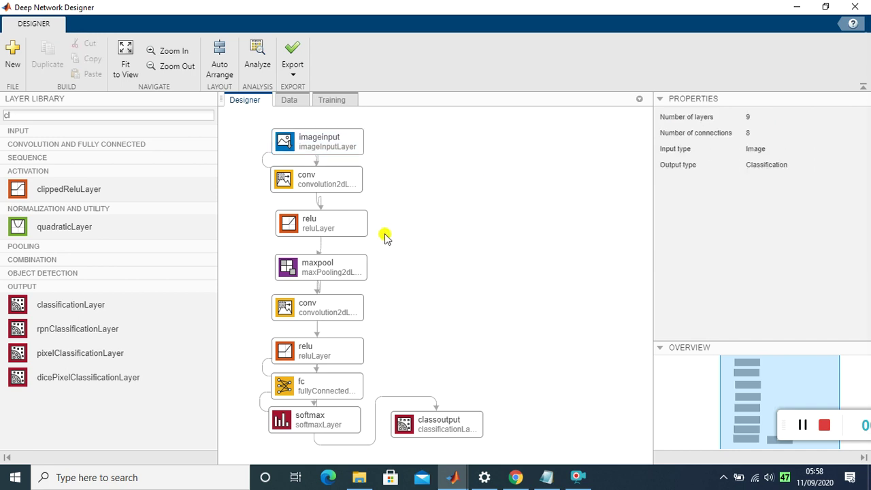
Set NumFilters of the first conv layer, the one below imageinput, to 30
left_click(315, 186)
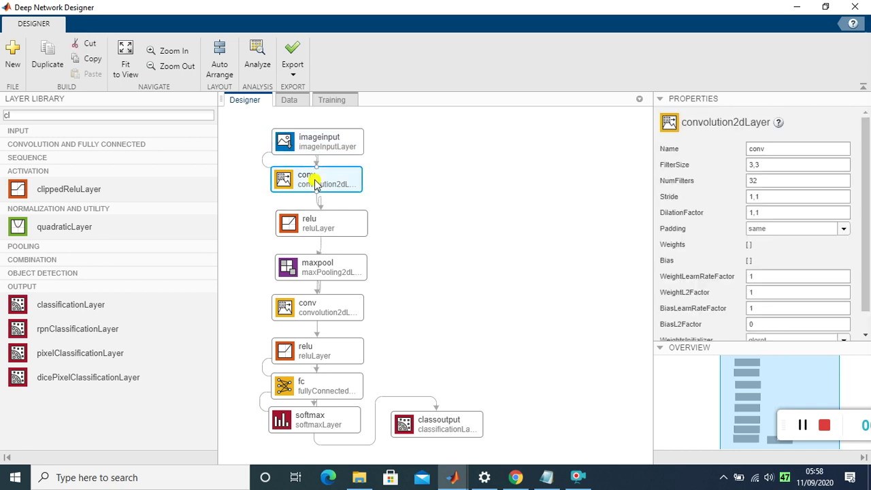
left_click(763, 183)
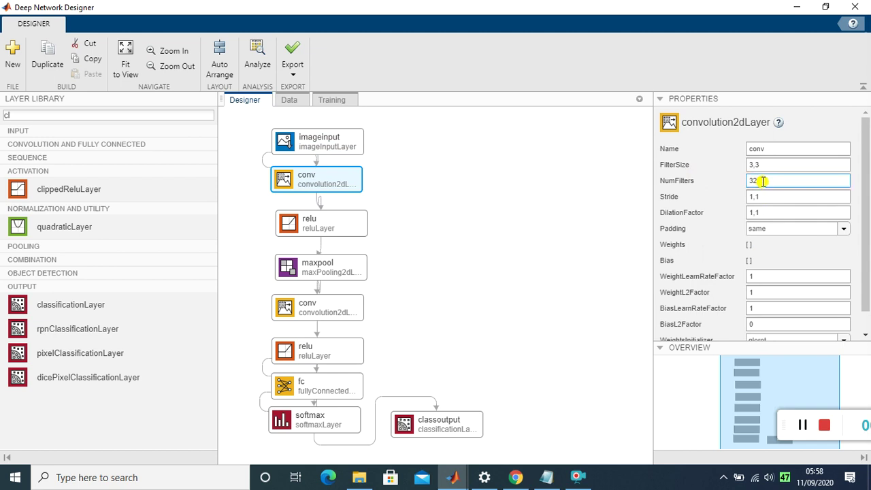
key("BackSpace")
type("0")
left_click(596, 185)
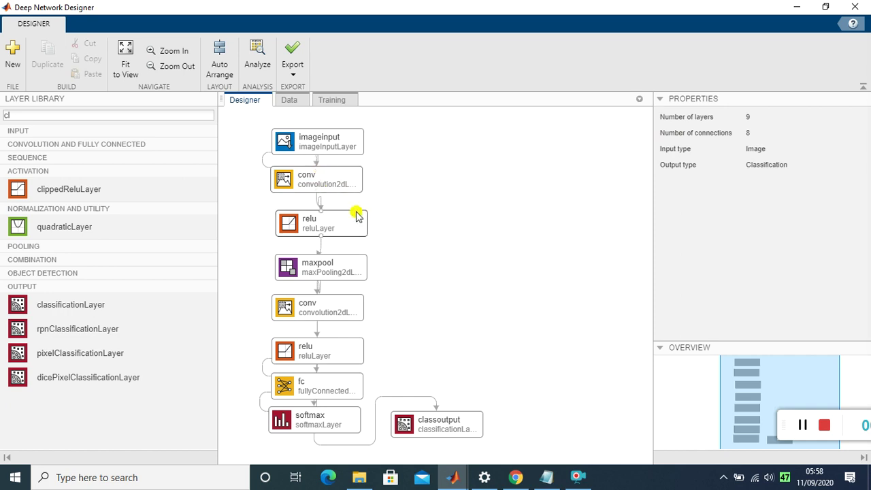
Inspect the properties of the first relu layer and of the maxpool layer
left_click(353, 223)
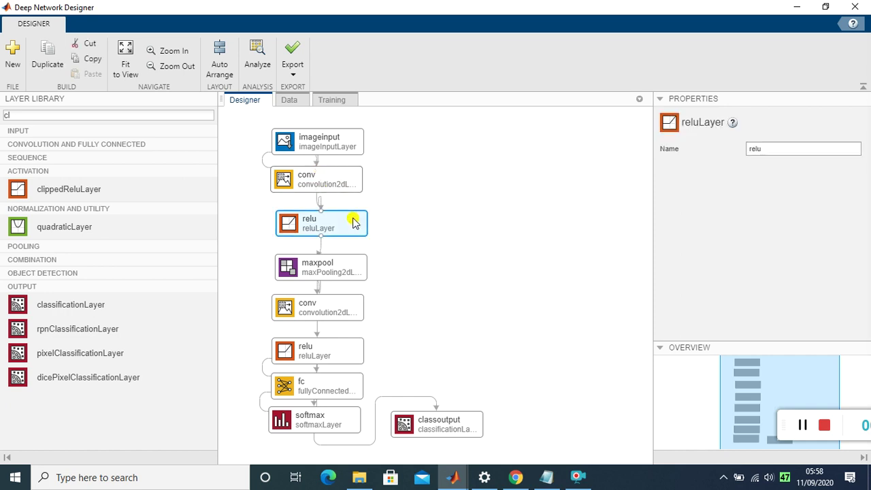
left_click(457, 237)
left_click(311, 271)
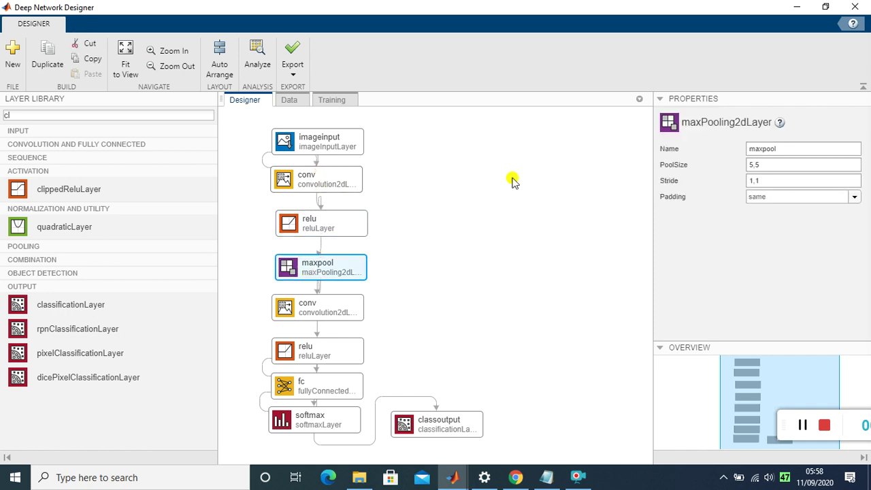
left_click(477, 235)
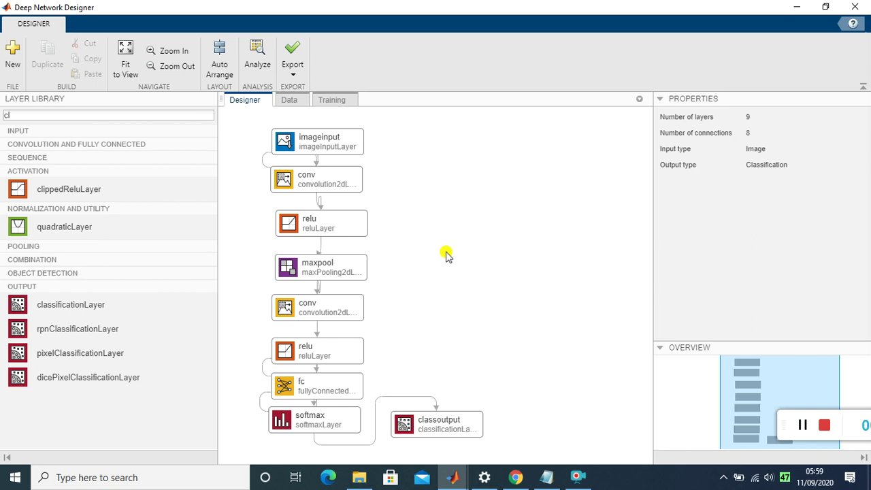
Generate the code for creating the network architecture, without initial parameters
left_click(294, 73)
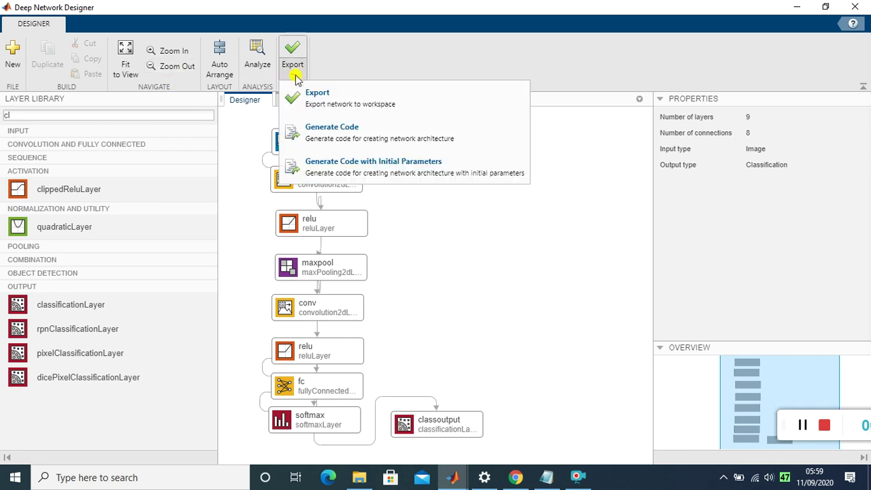
left_click(431, 222)
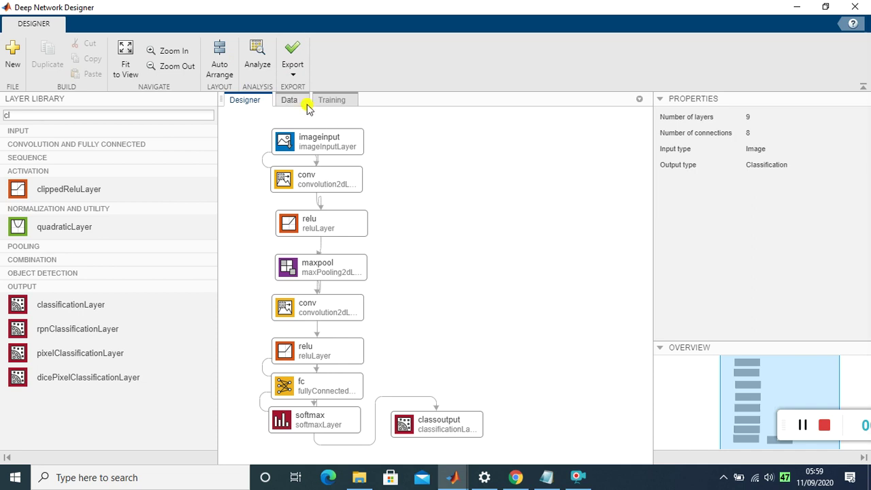
left_click(298, 77)
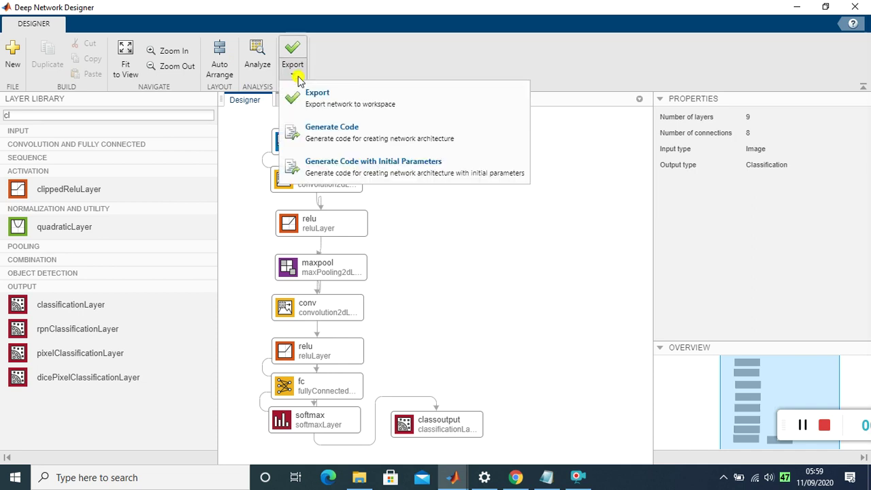
left_click(323, 141)
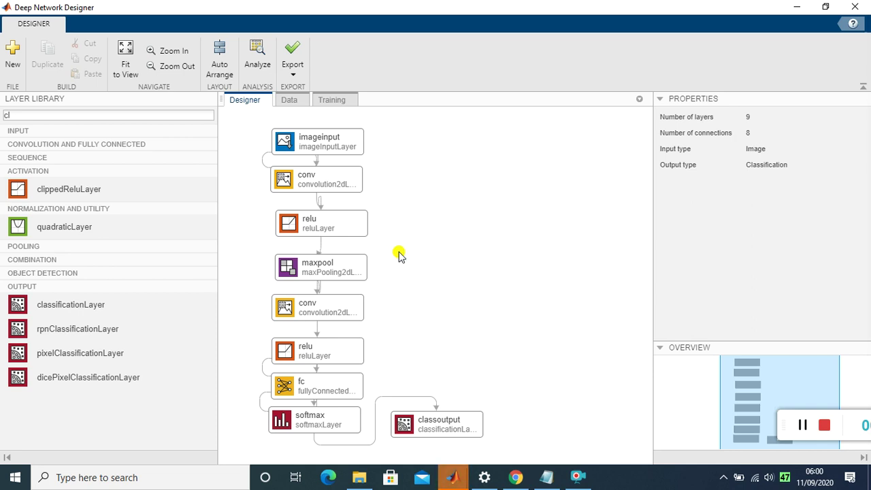
Check the generated live script in the main MATLAB window, and return to Deep Network Designer
left_click(452, 479)
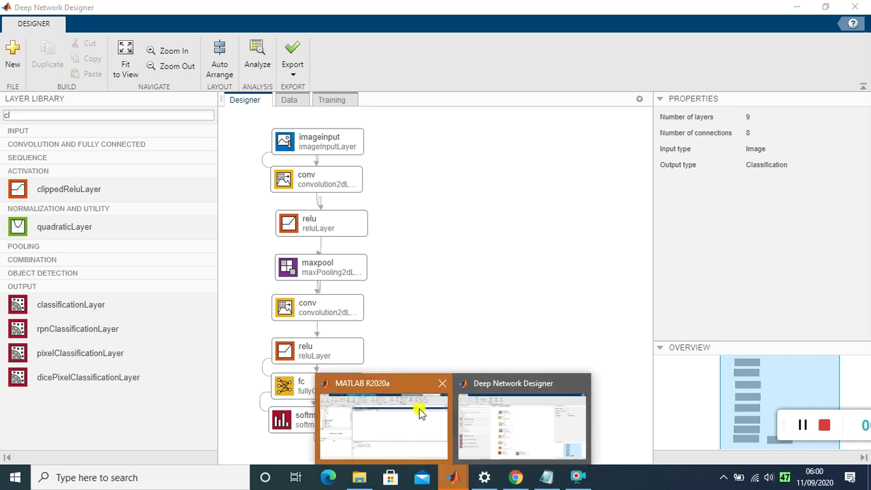
left_click(381, 416)
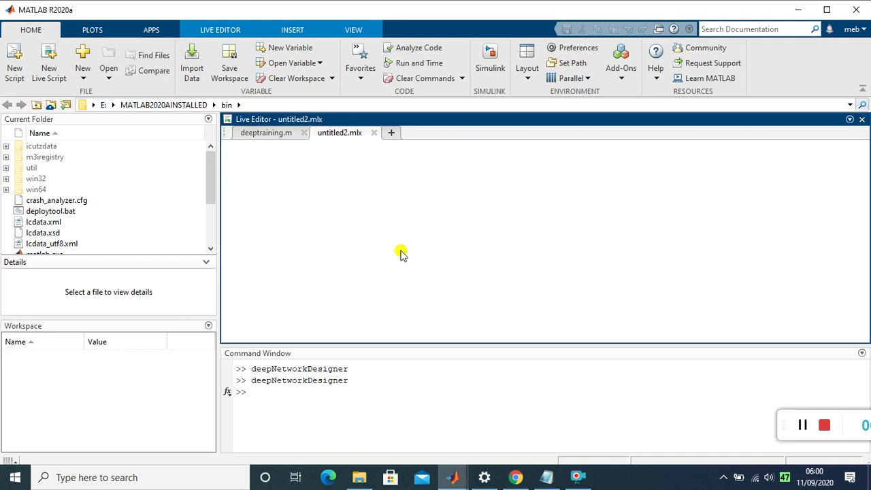
left_click(439, 481)
left_click(561, 411)
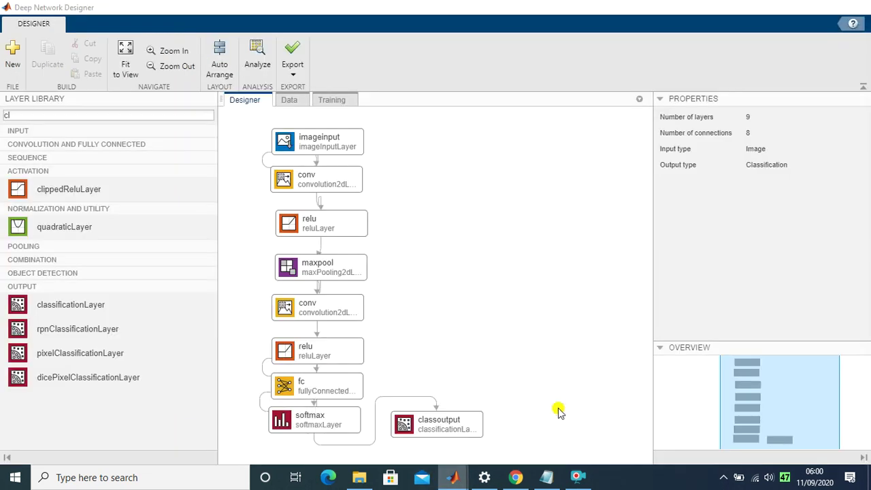
left_click(453, 478)
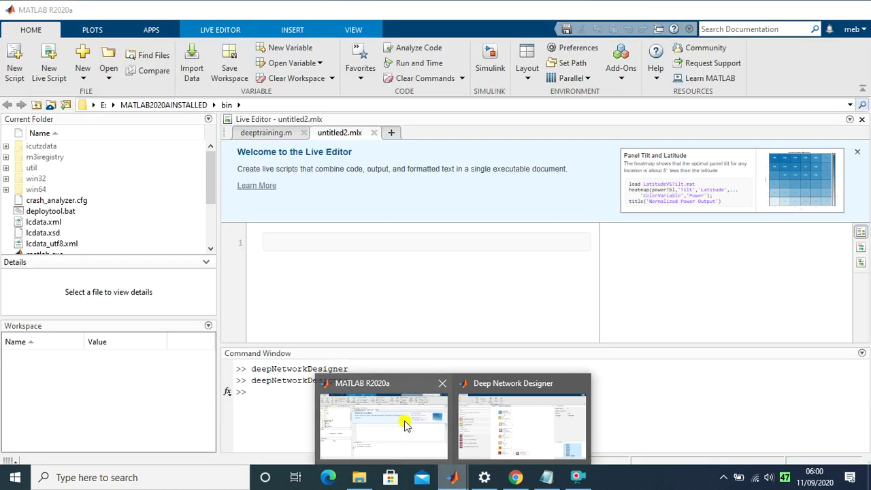
left_click(405, 425)
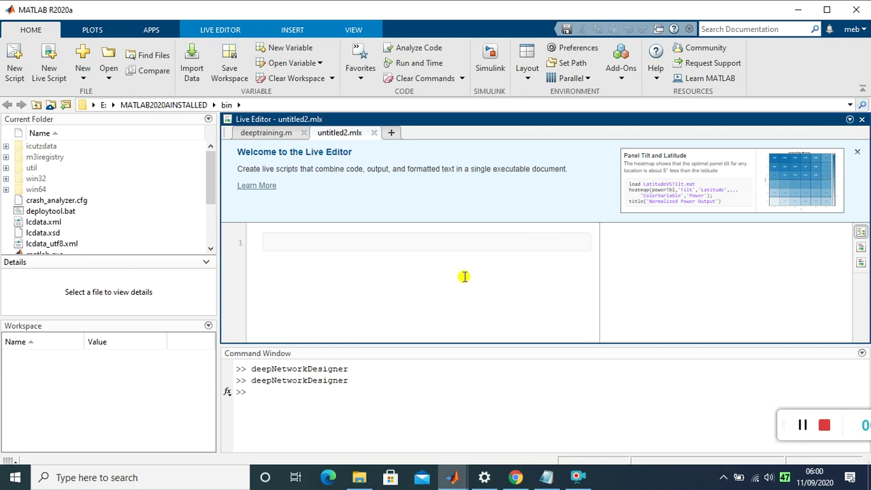
mouse_move(453, 477)
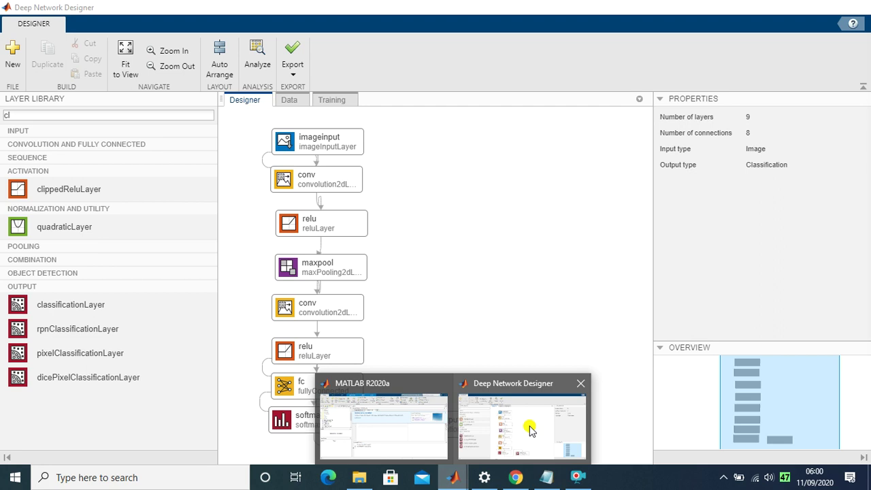
left_click(531, 429)
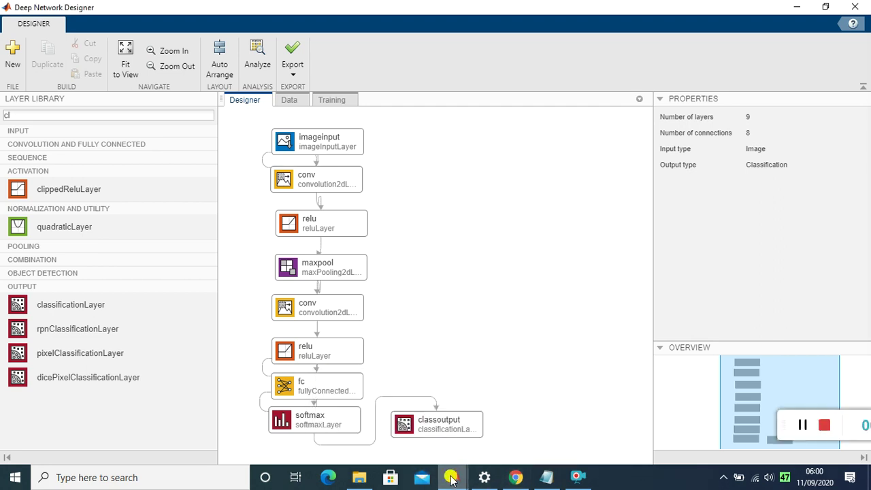
mouse_move(451, 479)
left_click(383, 426)
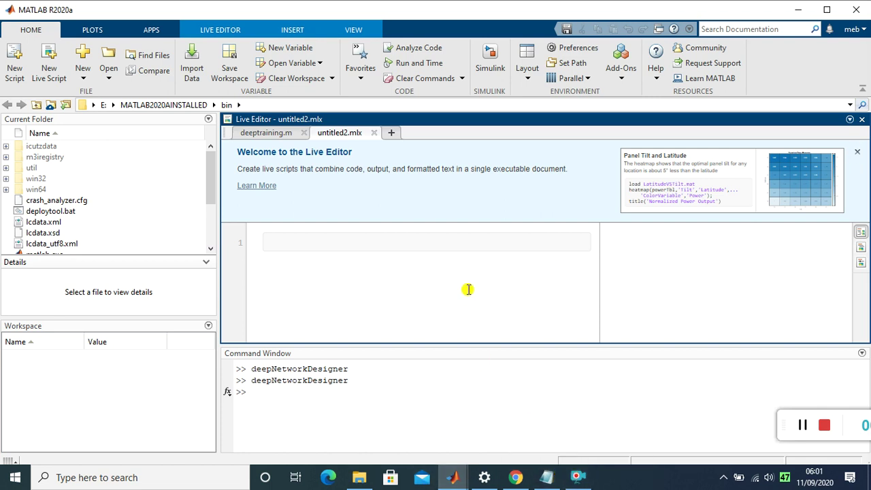
mouse_move(453, 477)
left_click(520, 412)
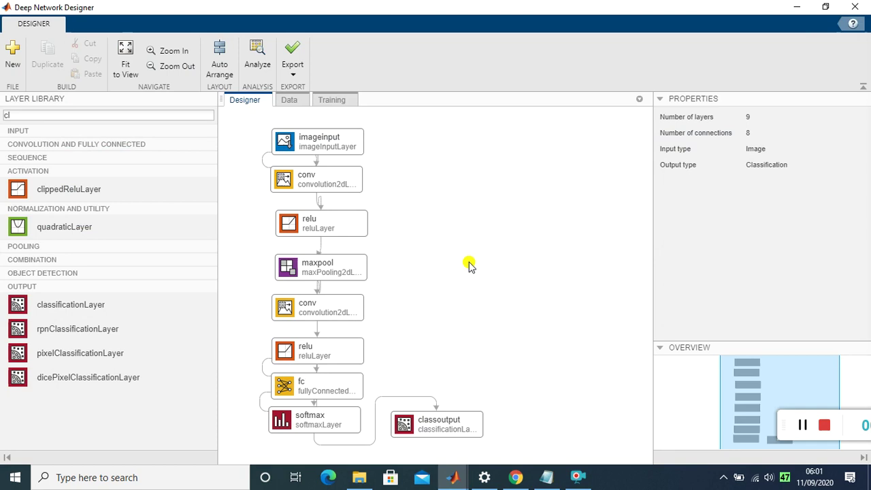
Switch to the main MATLAB window and review the generated live script, including the layers array and the Plot Layers code
mouse_move(451, 476)
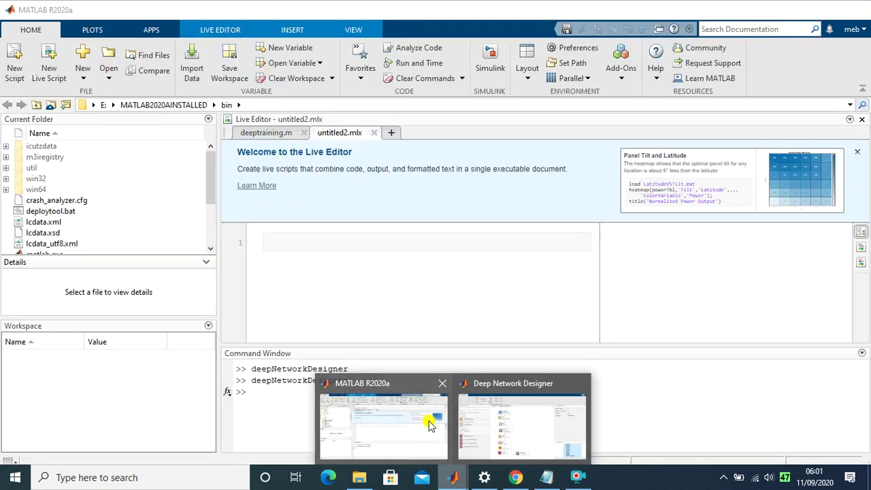
left_click(428, 419)
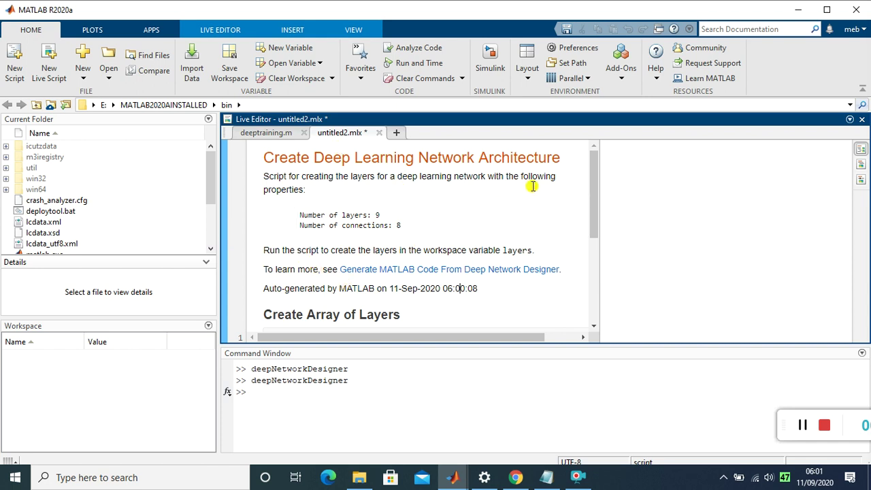
scroll(538, 227, "down", 5)
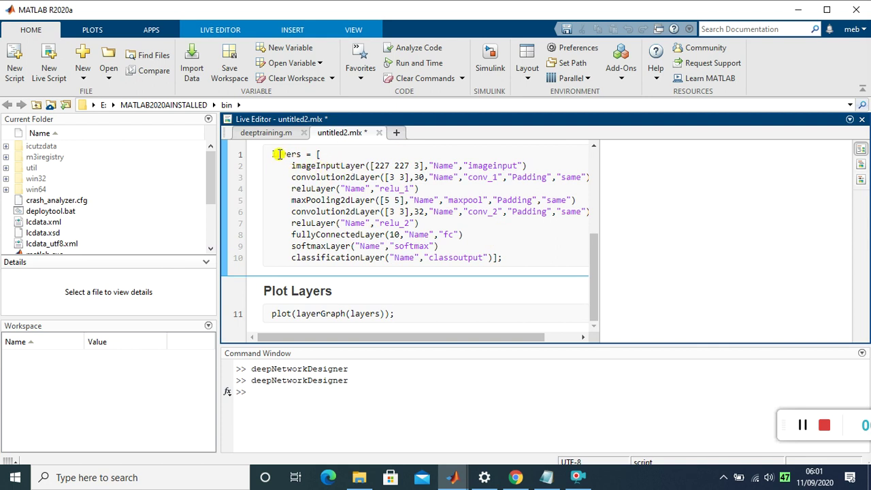
left_click(313, 166)
left_click(324, 212)
left_click(330, 246)
scroll(451, 233, "up", 7)
scroll(451, 233, "down", 7)
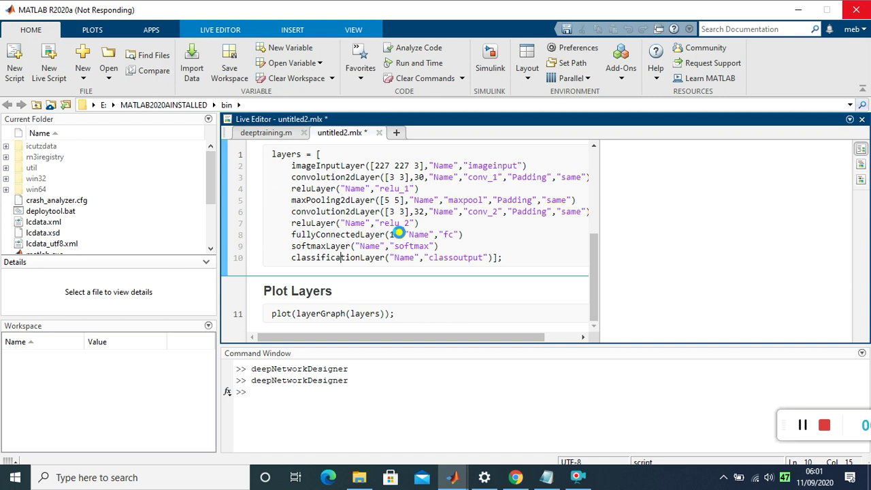
left_click(389, 313)
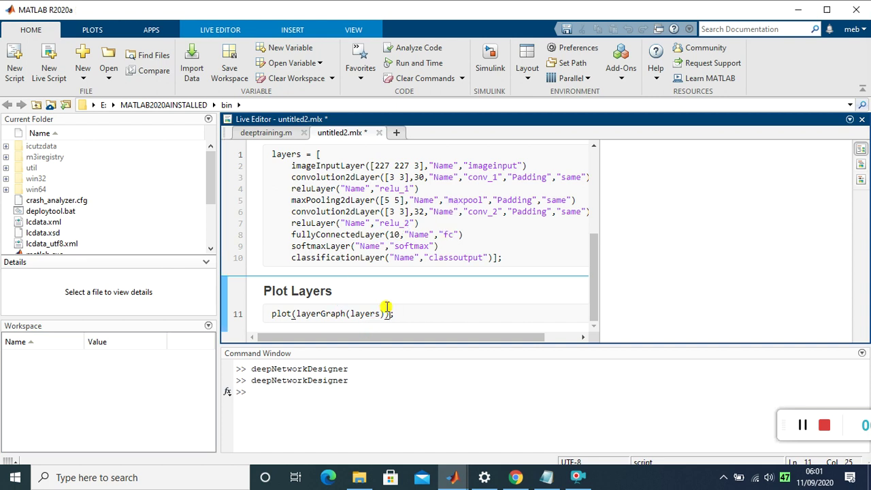
scroll(395, 294, "up", 5)
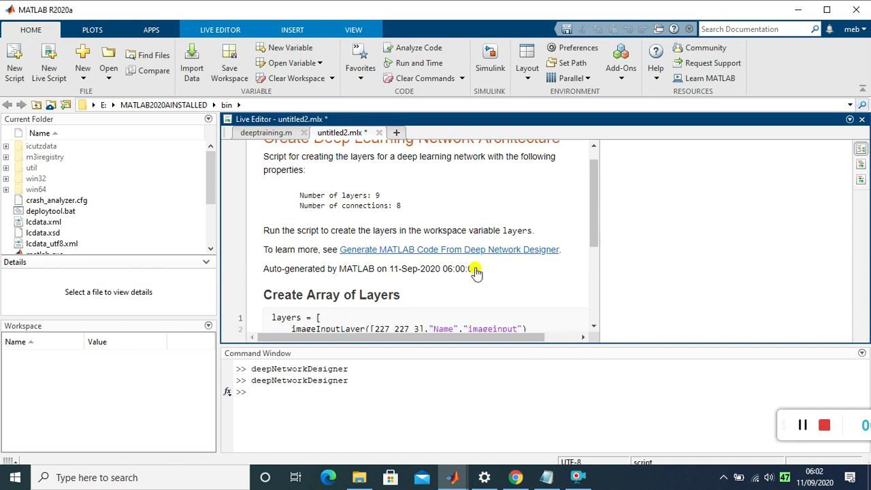
Run the generated live script to create the layers variable and plot the layer graph
left_click(216, 30)
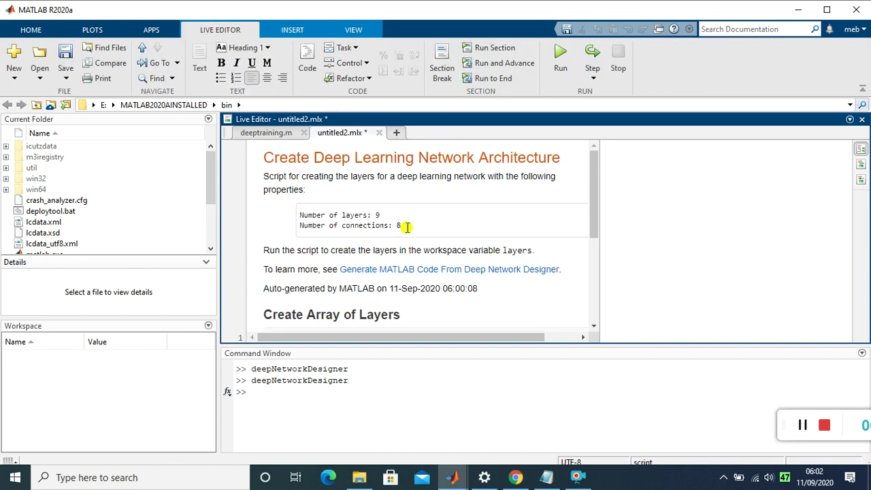
left_click(560, 55)
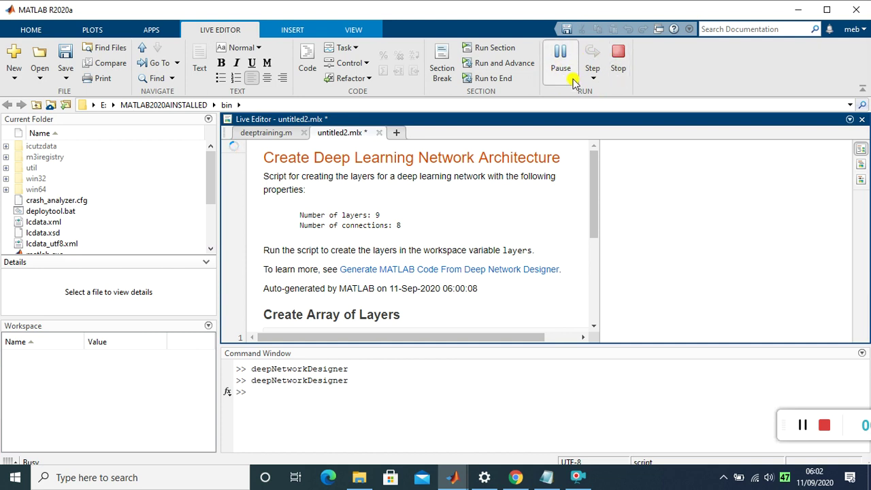
scroll(386, 188, "down", 1)
scroll(387, 187, "down", 3)
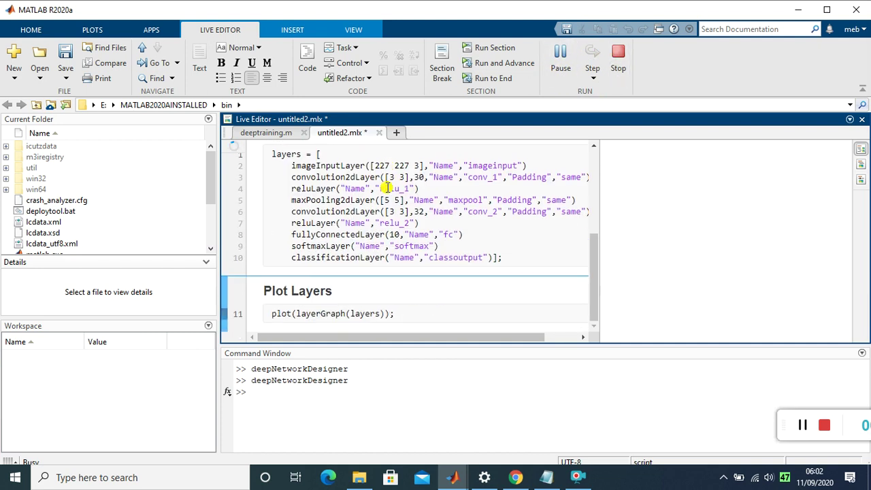
scroll(387, 188, "up", 4)
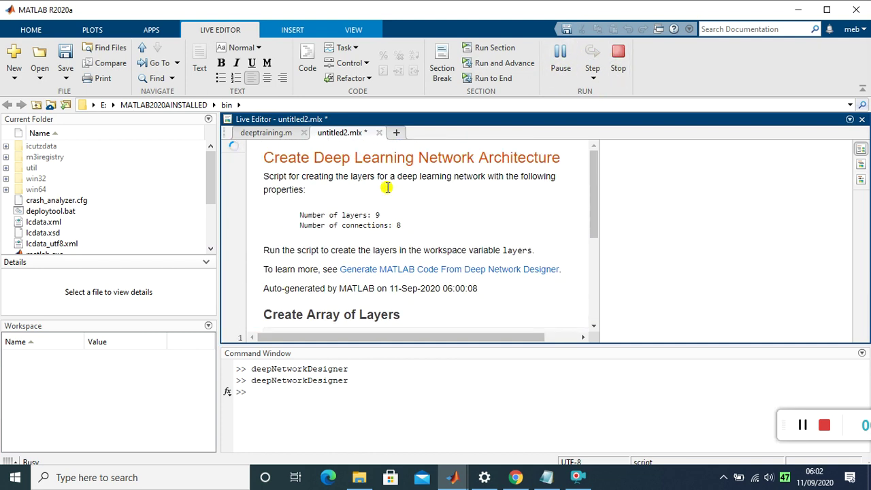
scroll(386, 188, "down", 4)
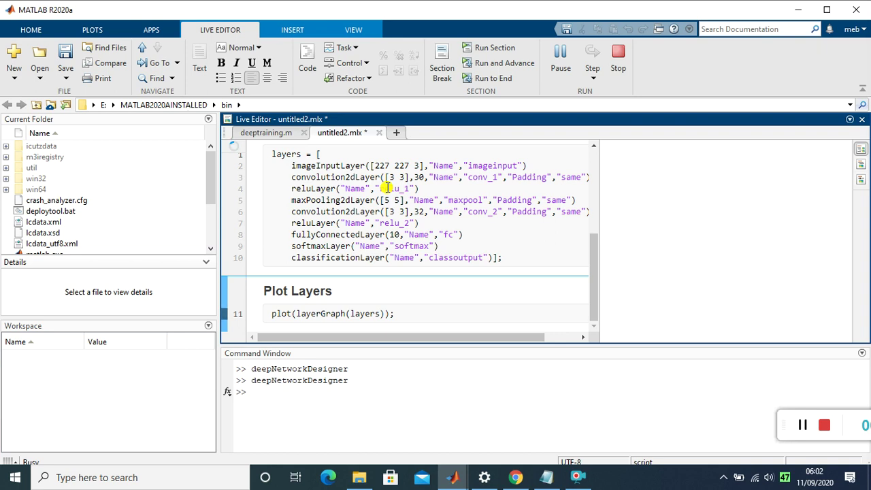
scroll(386, 187, "up", 5)
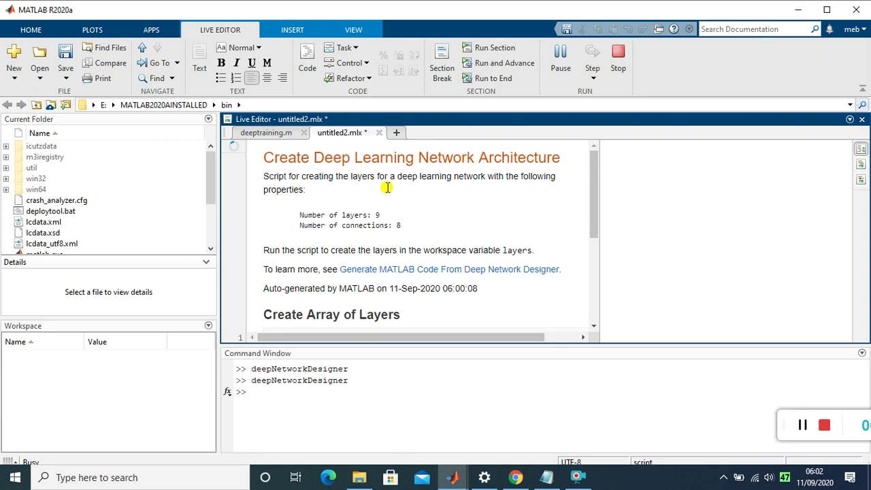
scroll(386, 187, "down", 4)
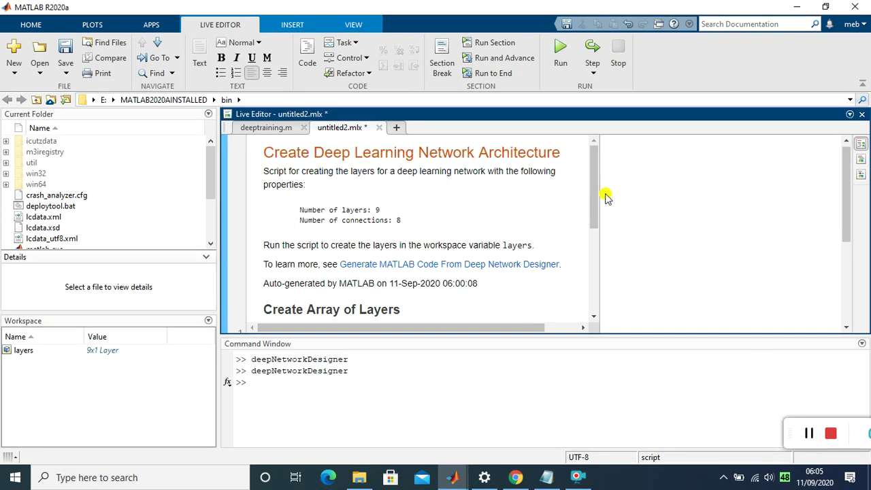
Maximize the Live Editor to show the layers code beside the plotted layer graph
scroll(521, 202, "down", 5)
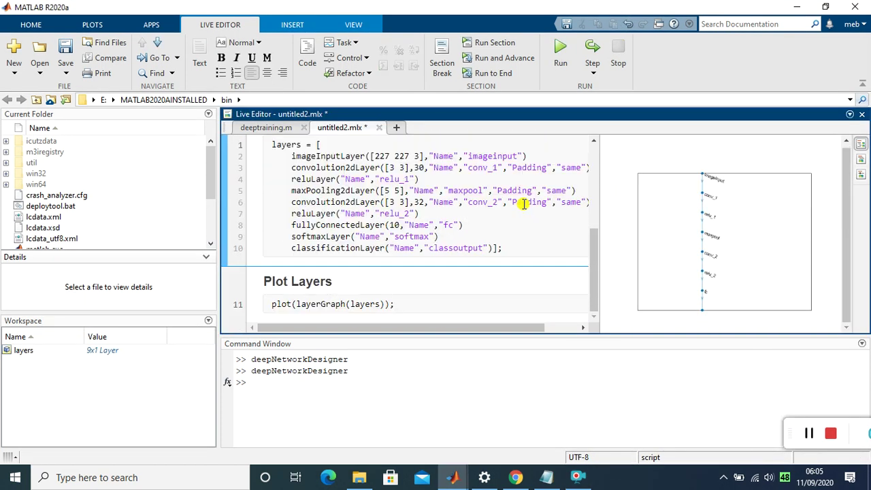
scroll(521, 204, "up", 5)
scroll(517, 201, "down", 5)
left_click(850, 114)
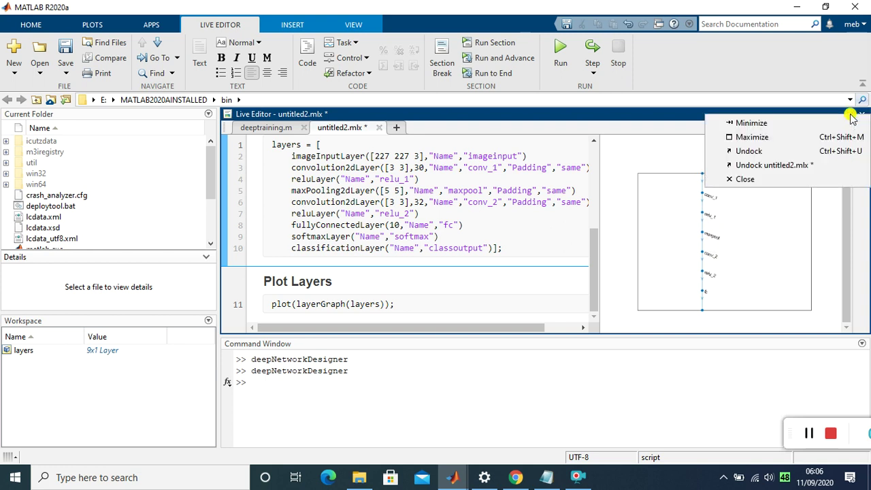
left_click(783, 140)
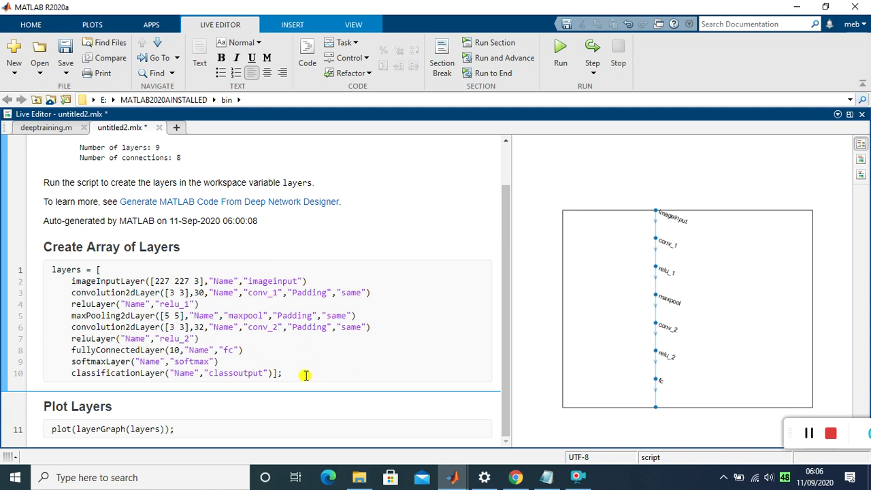
Save the live script as untitled2.mlx in the toolsdeep folder on the Desktop
left_click(301, 259)
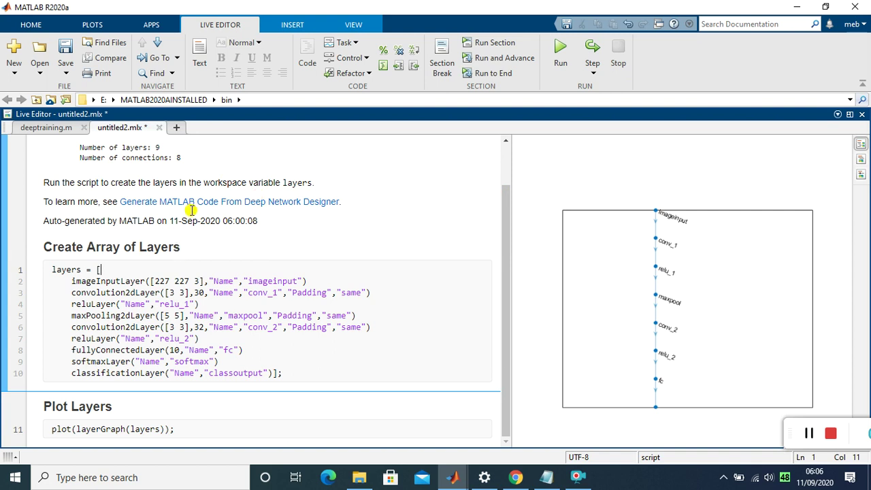
left_click(66, 72)
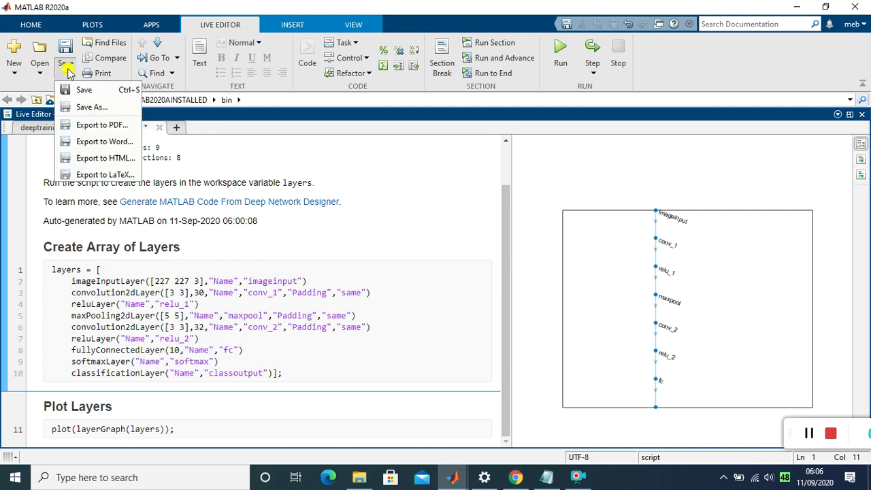
left_click(90, 108)
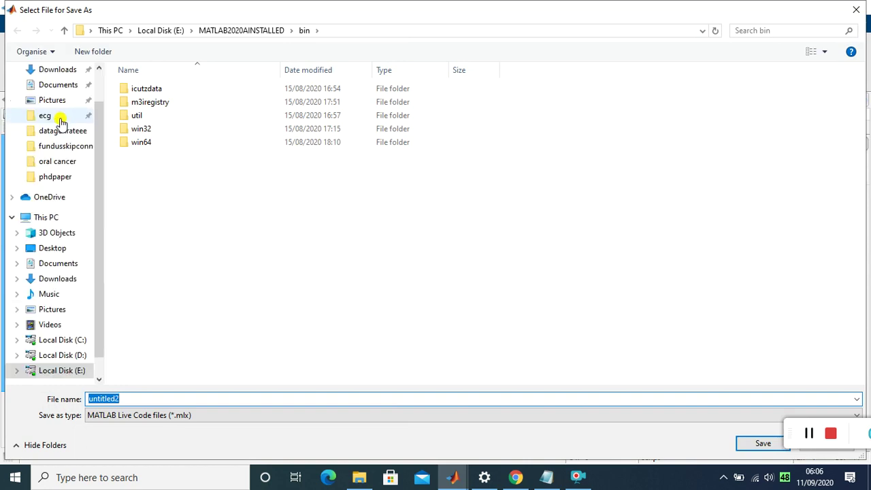
scroll(99, 82, "up", 1)
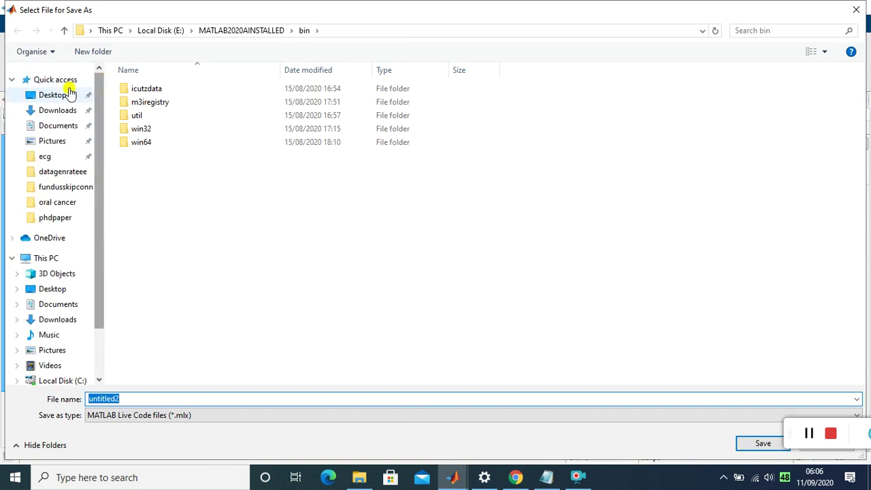
left_click(70, 93)
left_click(152, 117)
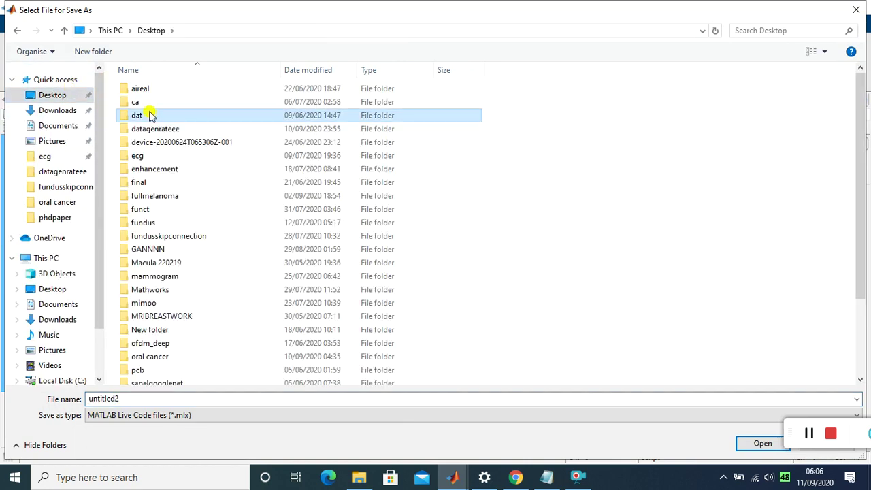
key("t")
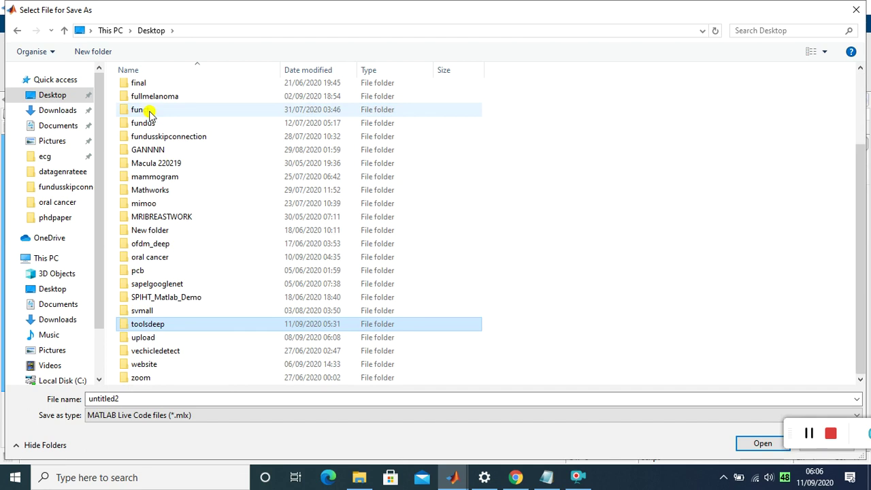
key("Return")
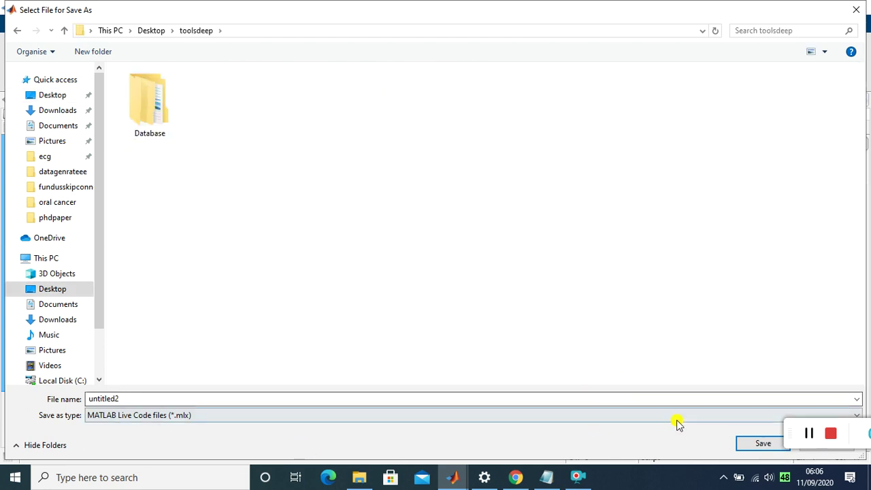
left_click(762, 444)
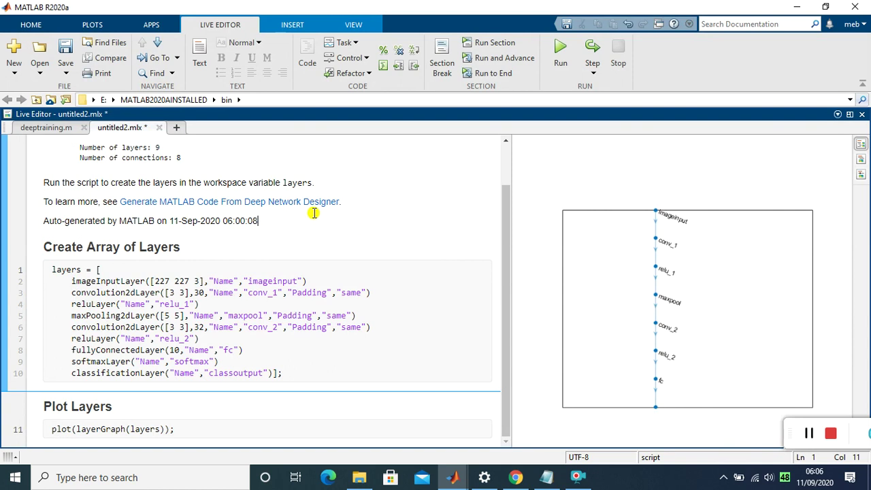
left_click(275, 248)
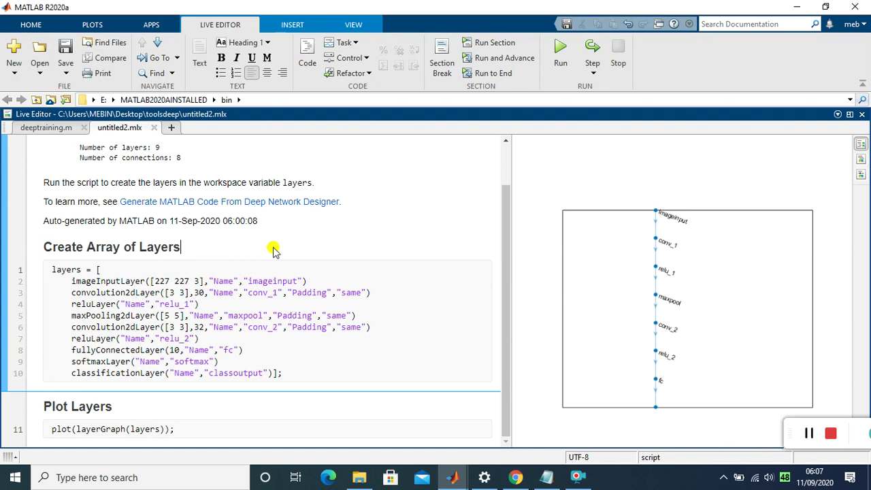
Switch to File Explorer and check the toolsdeep folder and the class folders inside its Database folder
key("alt+Tab")
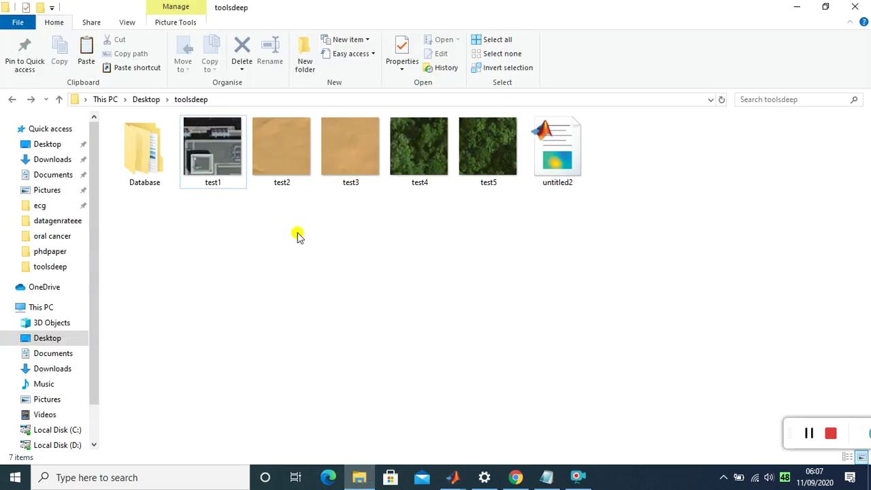
key("BackSpace")
key("Return")
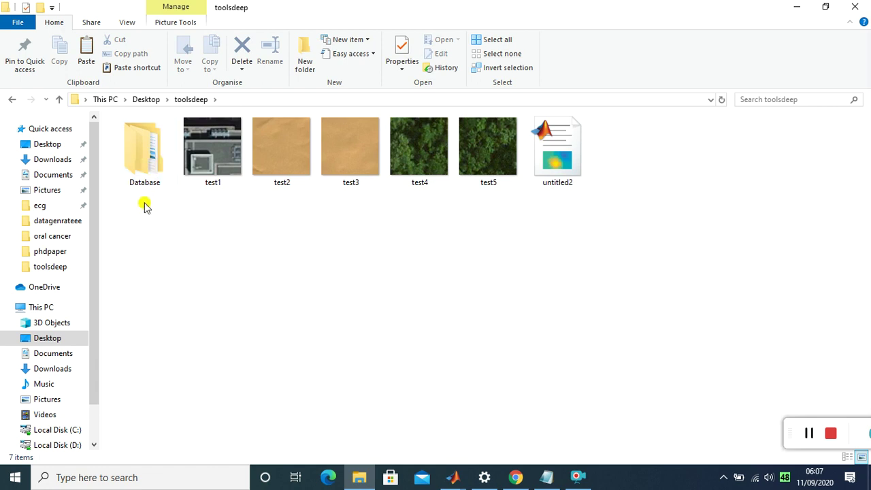
double_click(138, 156)
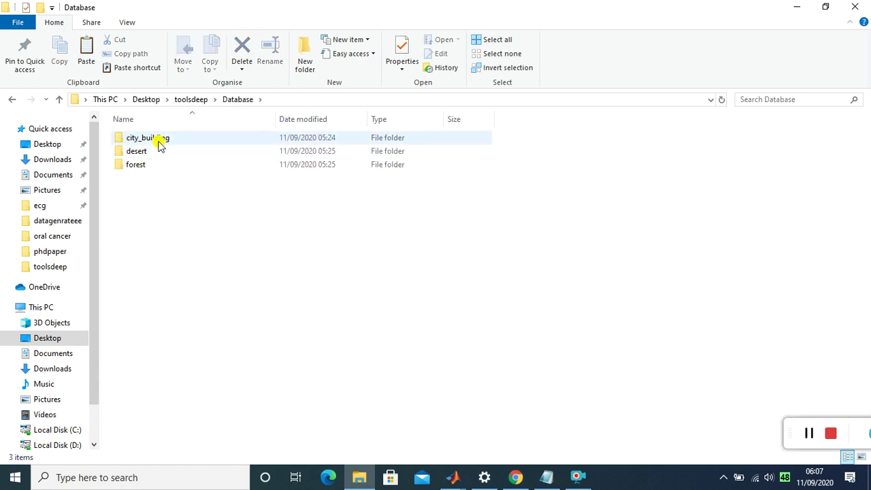
key("alt+Up")
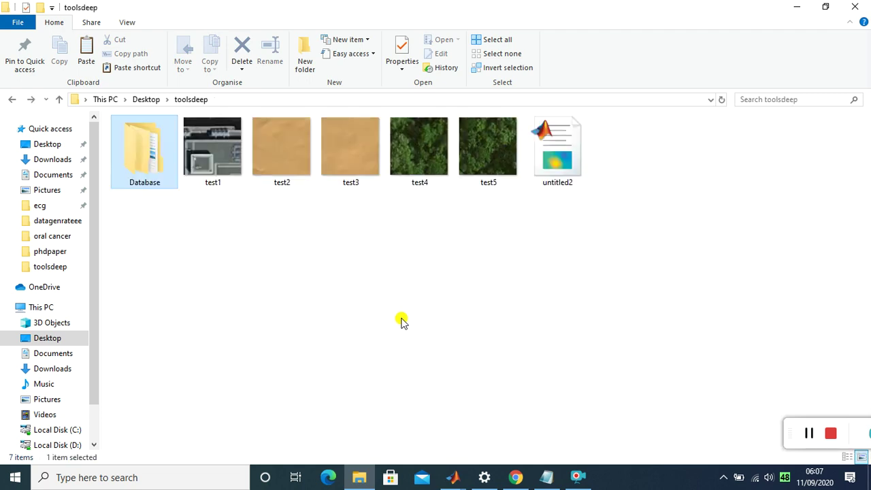
Switch to the simpleskipppp file in Notepad and copy its three-line imageDatastore statement
left_click(541, 479)
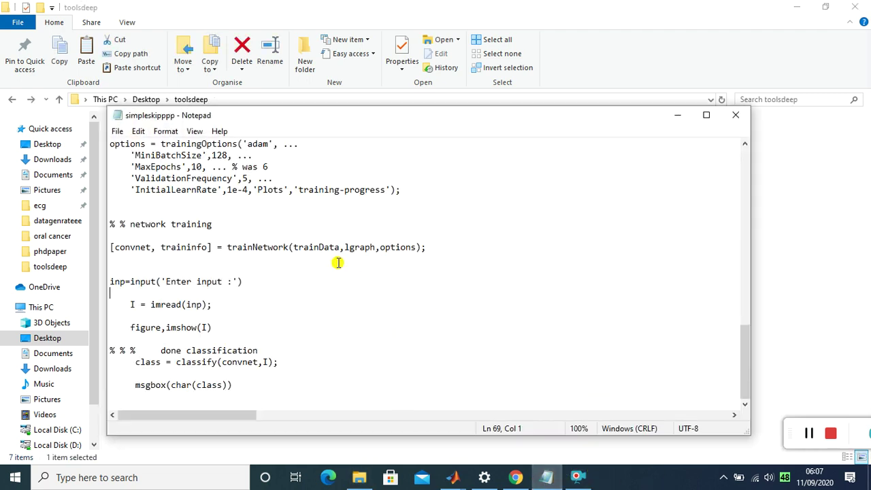
scroll(240, 225, "up", 1)
scroll(242, 228, "down", 1)
scroll(242, 227, "up", 20)
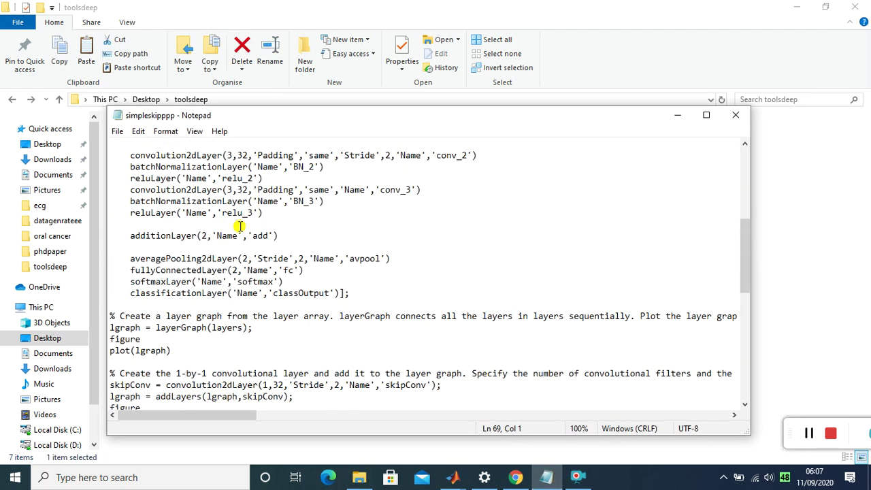
left_click_drag(317, 225, 101, 194)
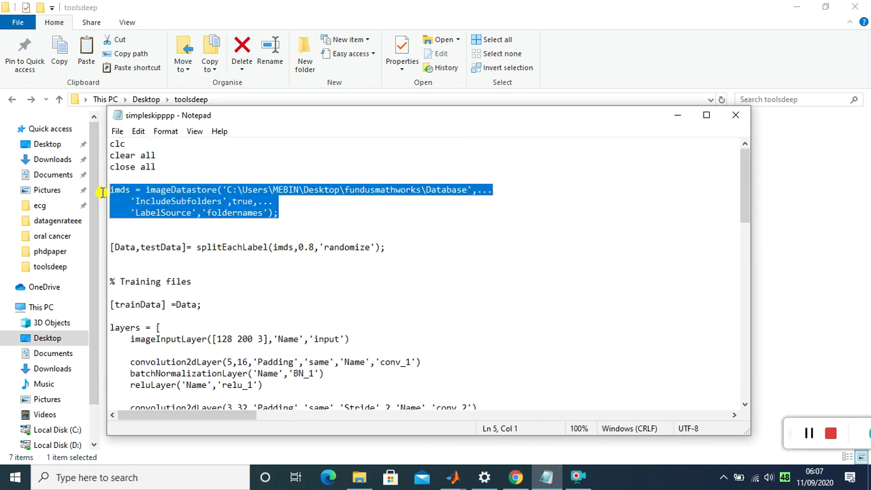
key("ctrl+c")
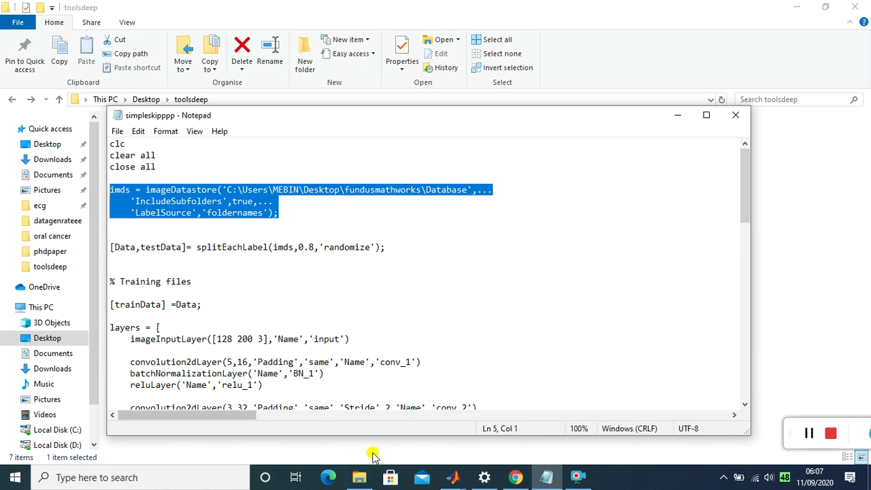
Return to untitled2.mlx in MATLAB and paste the imageDatastore statement two lines below the layer graph plot command
left_click(453, 477)
left_click(405, 438)
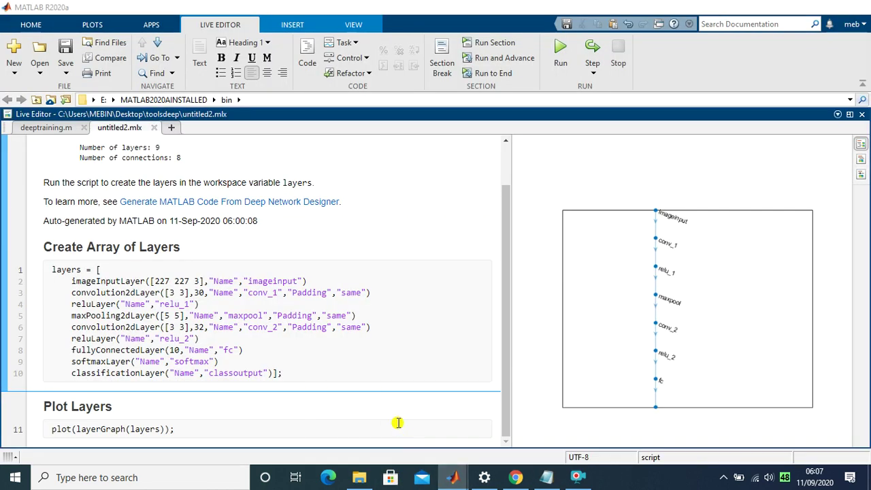
left_click(209, 431)
key("Return")
key("Return")
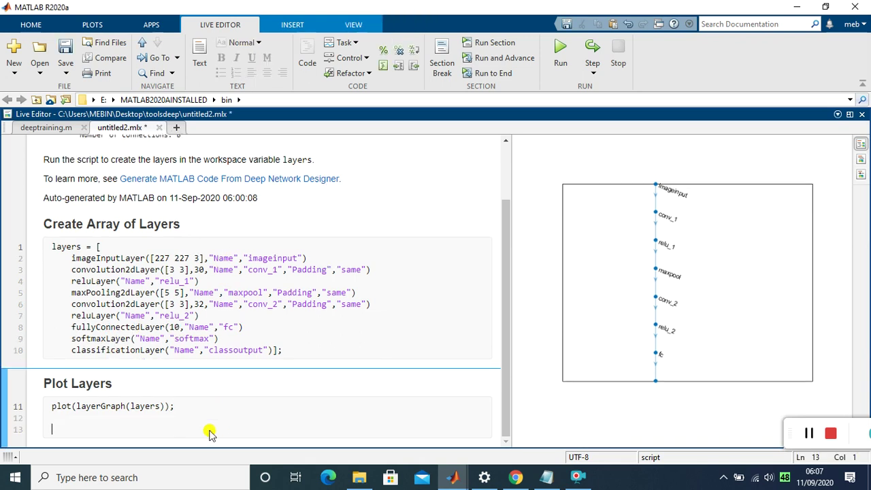
key("ctrl+v")
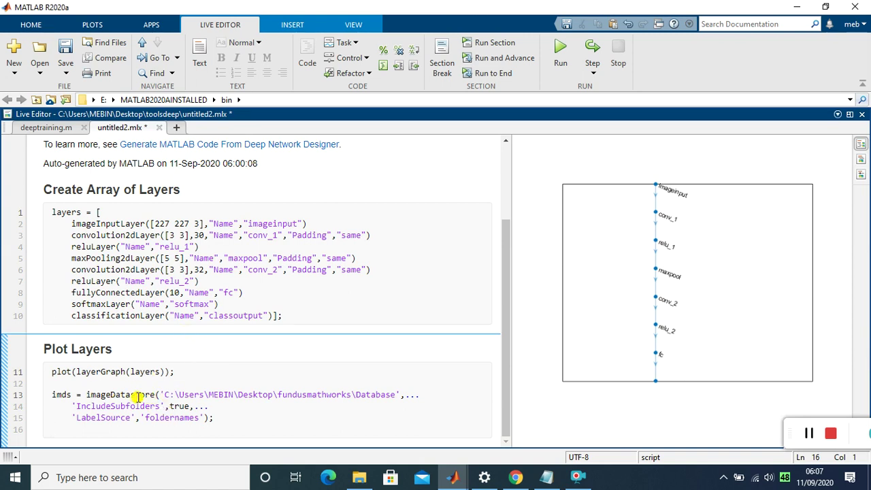
Copy the Notepad code from trainingOptions through msgbox and paste it below the imageDatastore statement in untitled2.mlx
left_click(547, 476)
scroll(336, 303, "down", 20)
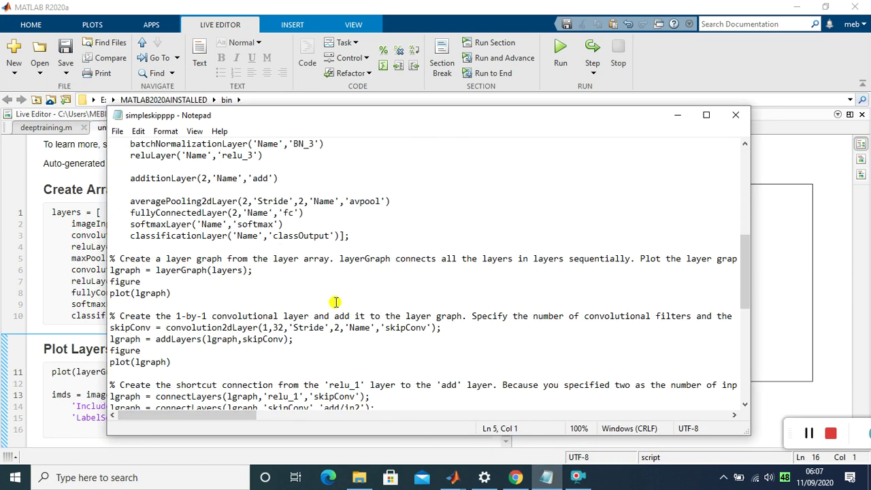
scroll(335, 302, "up", 4)
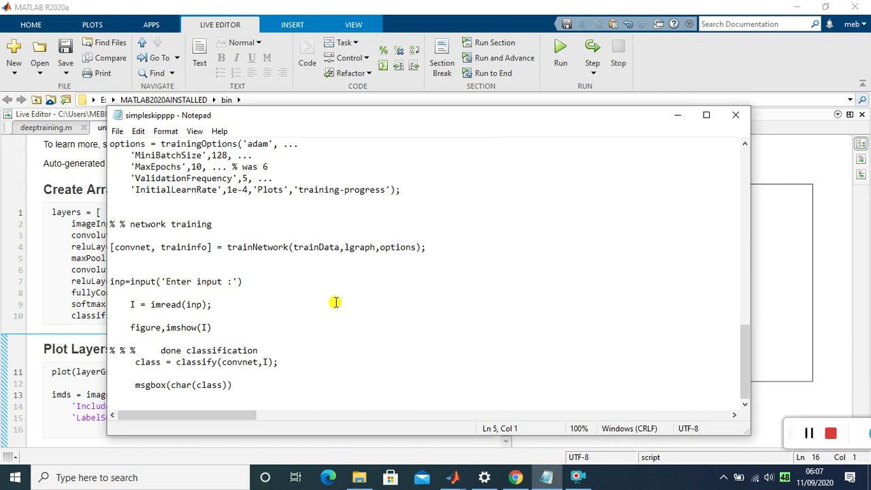
left_click_drag(141, 269, 259, 396)
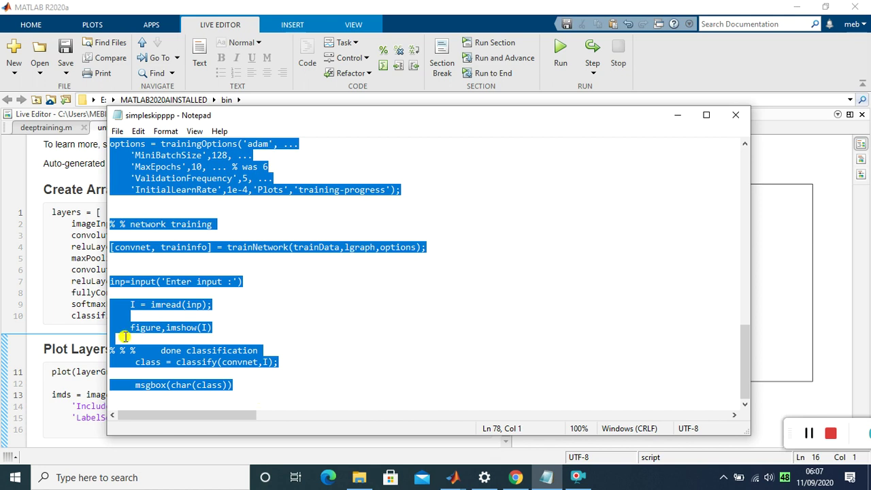
left_click(93, 347)
left_click(107, 432)
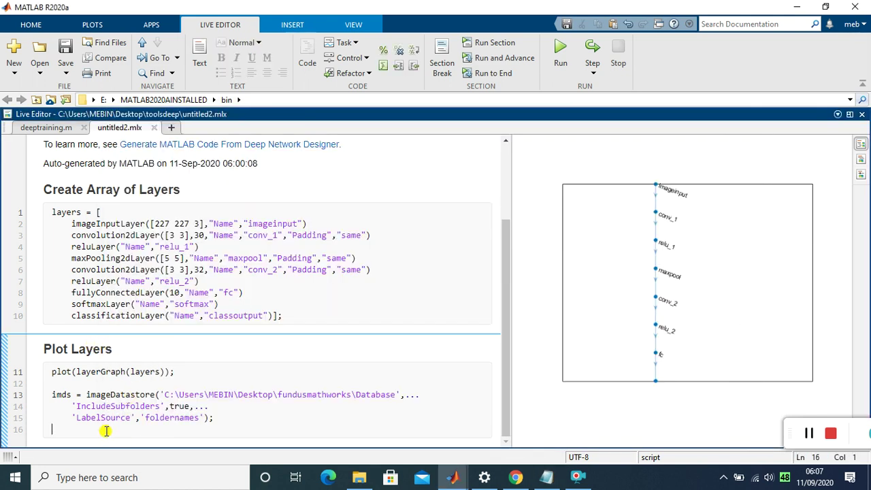
key("ctrl+v")
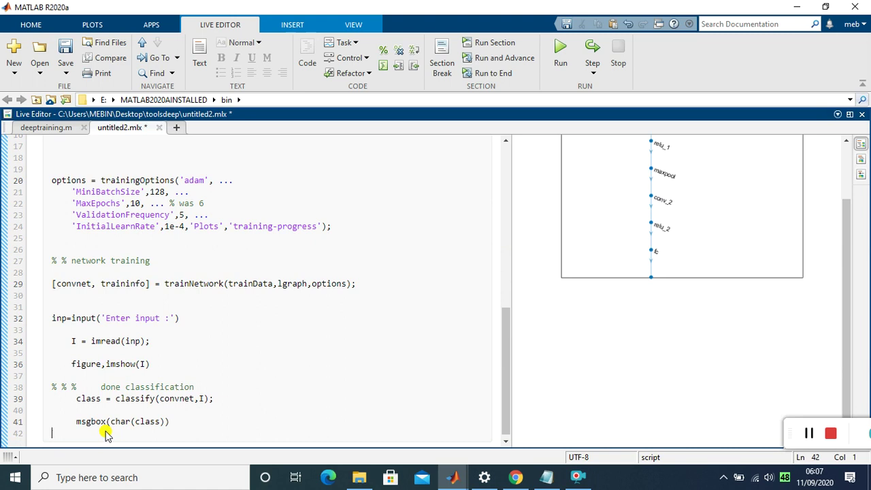
Review the pasted datastore, training options, trainNetwork, image input and classify code, and the layers array above it
scroll(216, 224, "up", 4)
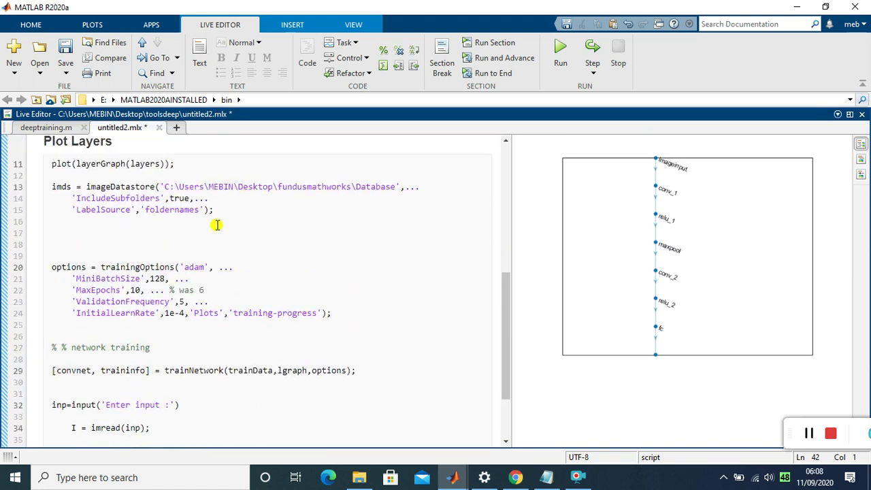
left_click_drag(210, 266, 50, 205)
left_click(227, 241)
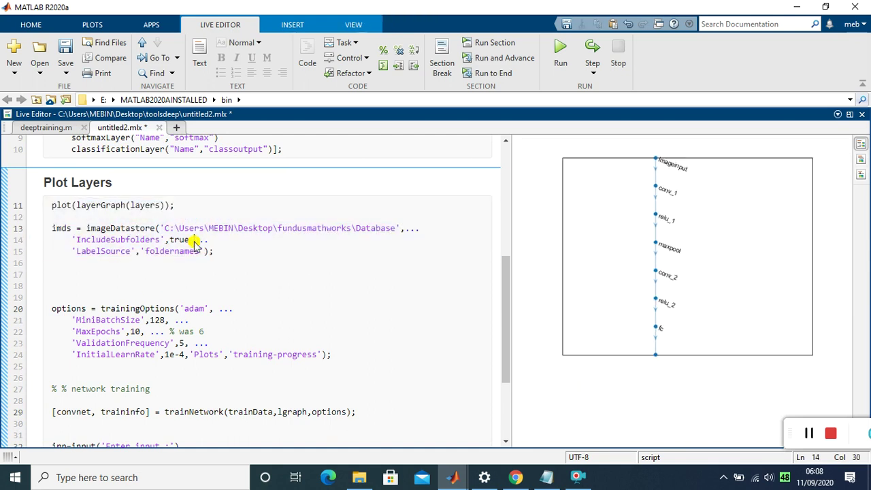
scroll(238, 272, "down", 2)
left_click(111, 315)
key("shift+Up")
key("shift+Up")
key("shift+Up")
key("shift+Up")
key("shift+Up")
key("shift+Up")
key("shift+Up")
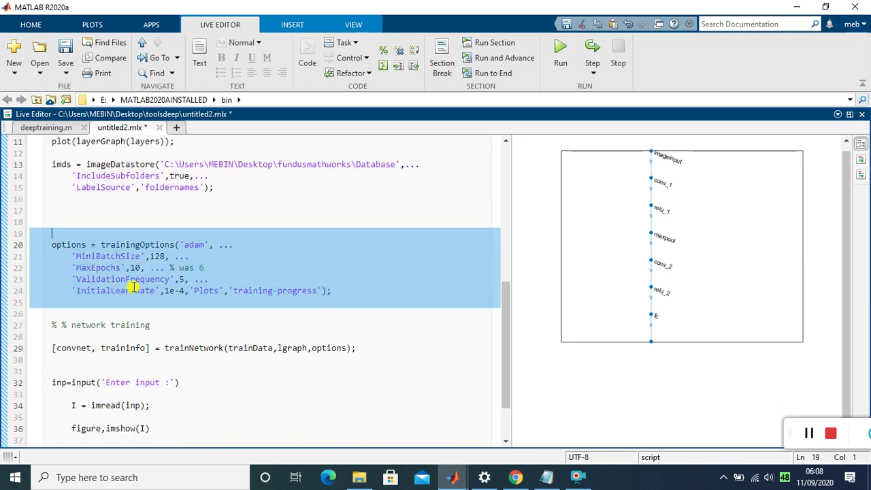
scroll(164, 302, "down", 2)
left_click_drag(103, 294, 34, 271)
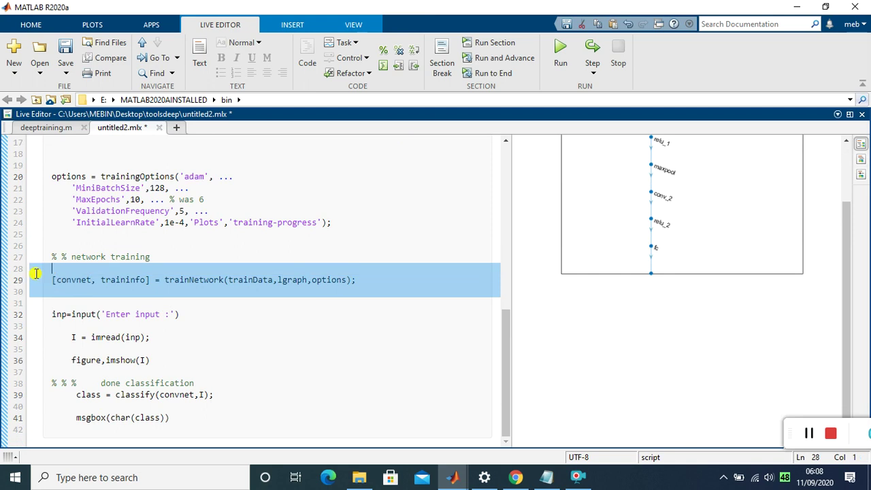
left_click_drag(191, 423, 50, 311)
left_click(171, 410)
left_click_drag(236, 396, 70, 397)
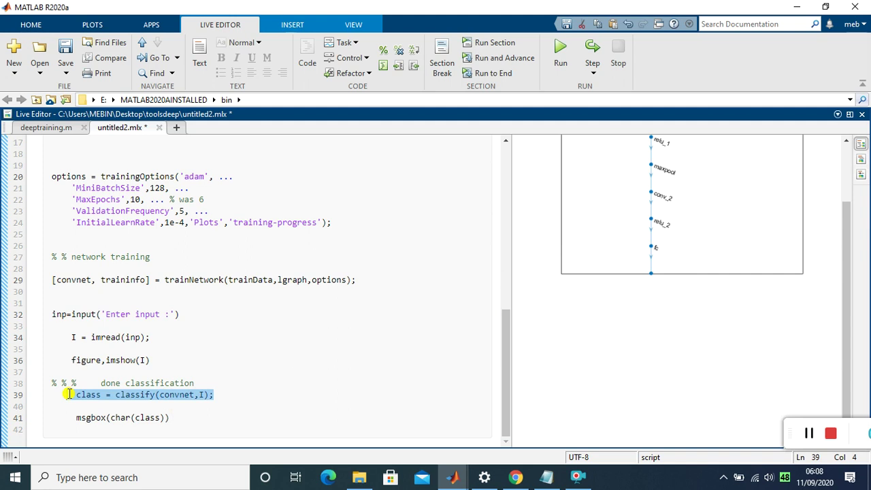
left_click(325, 280)
scroll(323, 279, "up", 15)
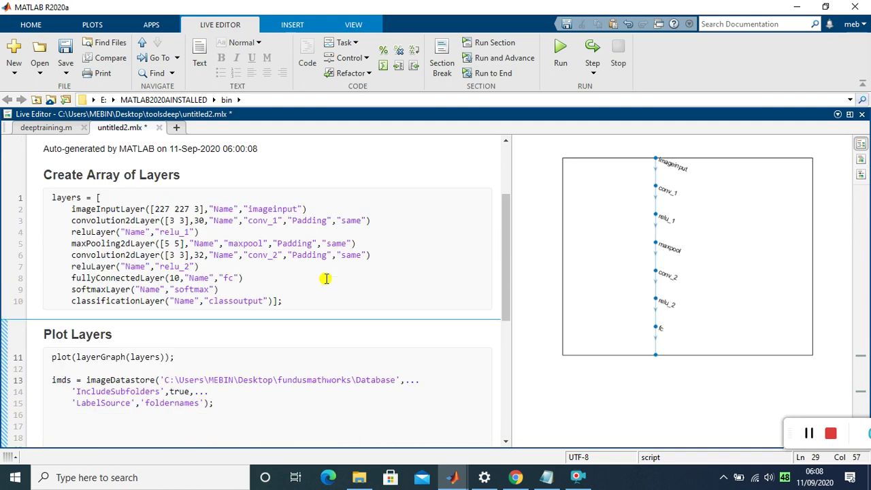
Switch to File Explorer and copy the full path of the toolsdeep folder
left_click(359, 478)
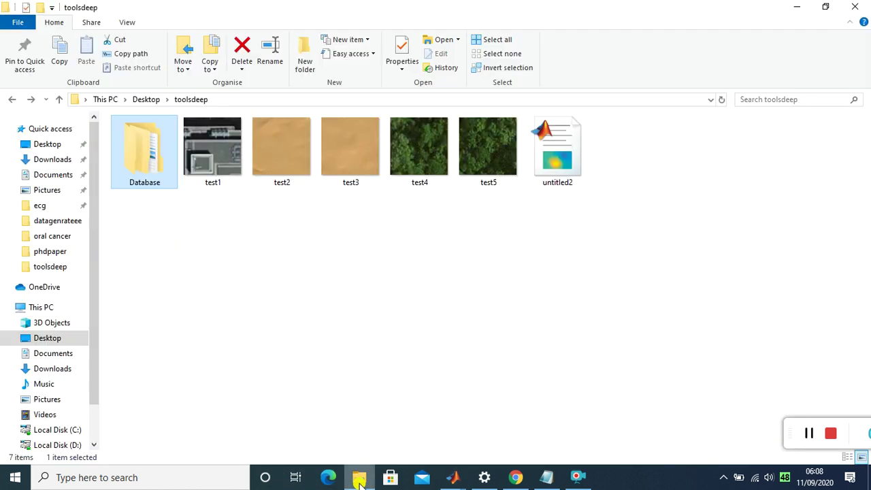
left_click(240, 100)
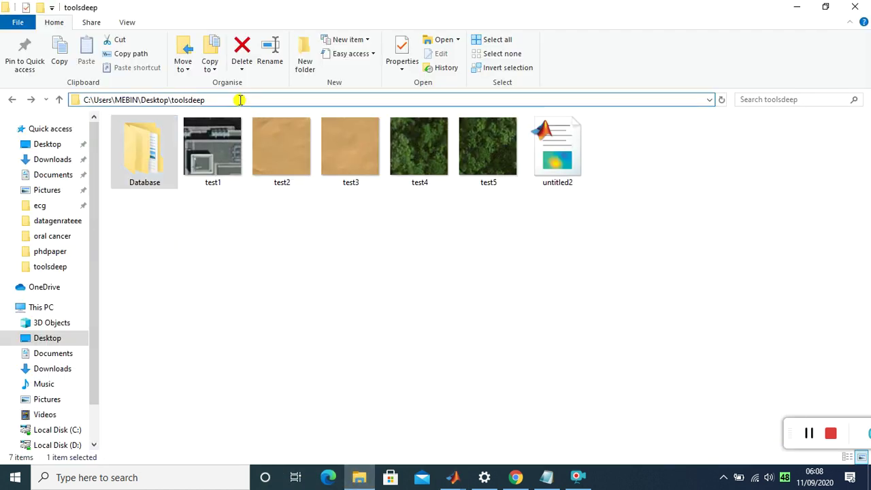
left_click_drag(239, 100, 33, 99)
right_click(143, 100)
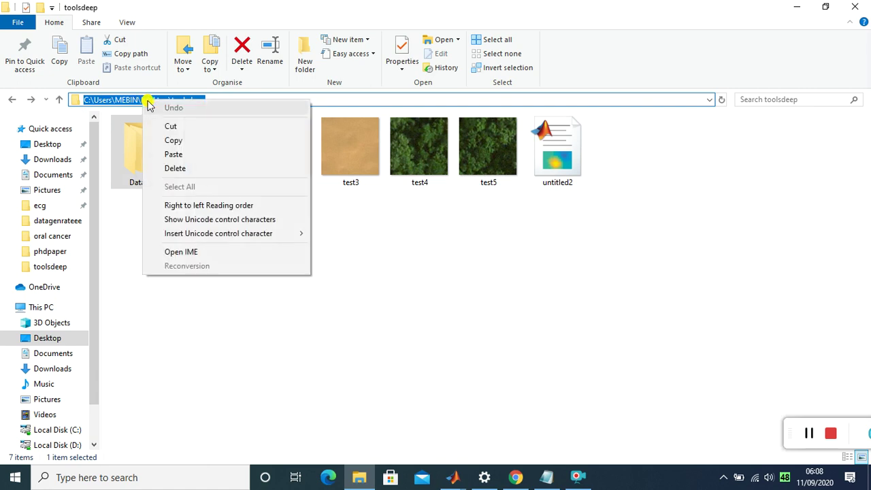
left_click(189, 141)
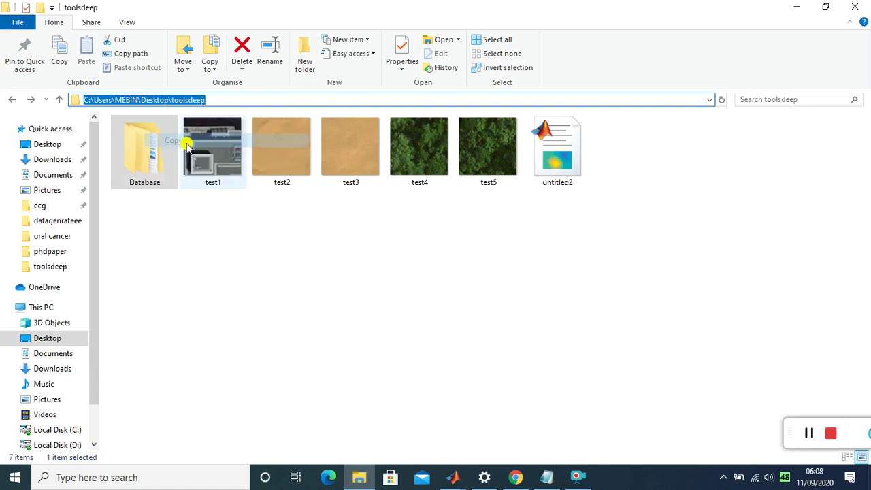
Replace the folder path in the imageDatastore call of untitled2.mlx with the copied toolsdeep path
left_click(453, 476)
left_click(424, 442)
left_click(328, 365)
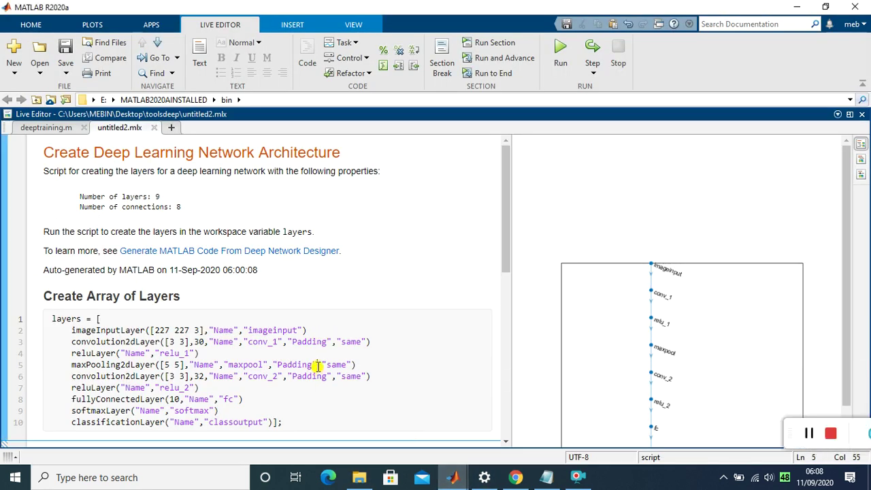
scroll(331, 318, "down", 10)
scroll(330, 318, "up", 3)
scroll(330, 318, "up", 1)
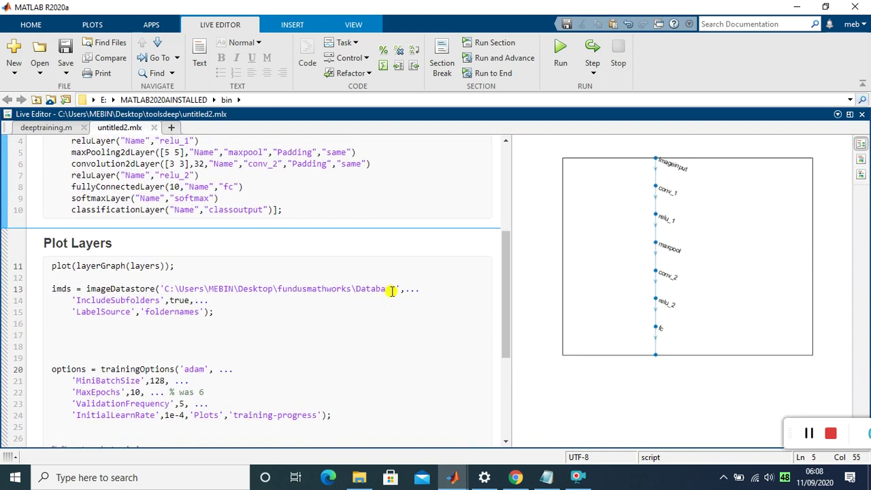
left_click_drag(396, 289, 164, 289)
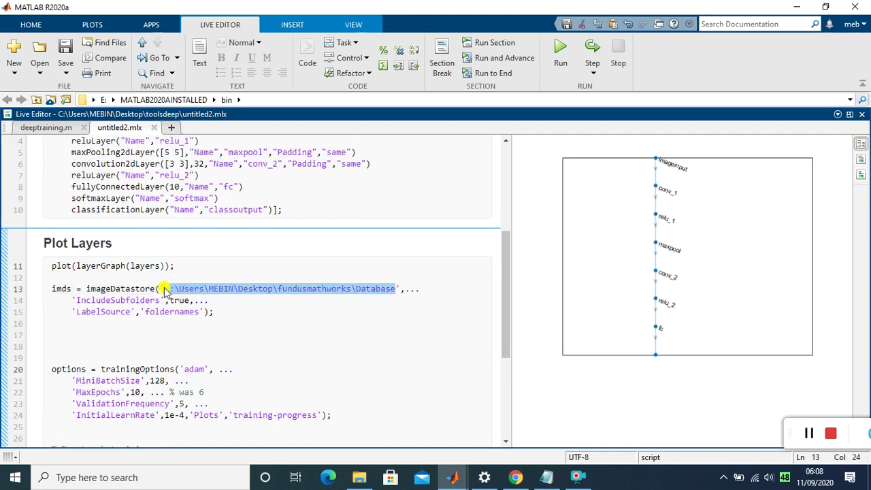
right_click(242, 290)
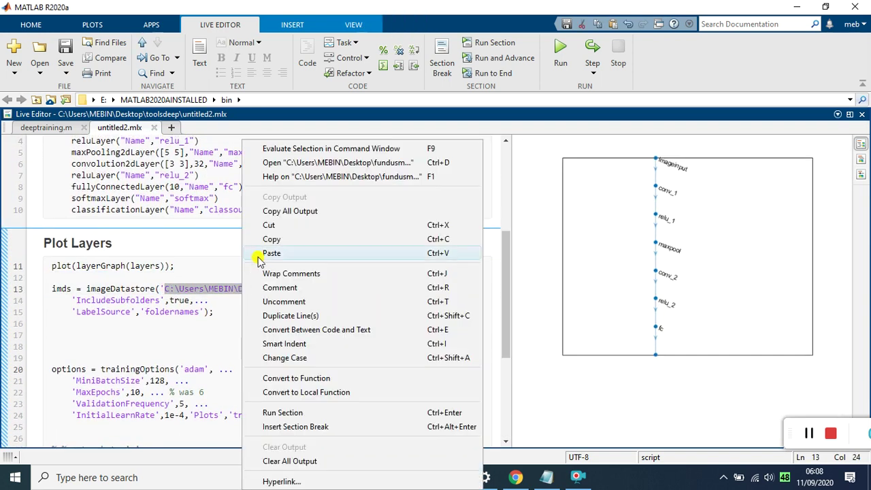
left_click(262, 252)
left_click(323, 358)
scroll(307, 344, "down", 3)
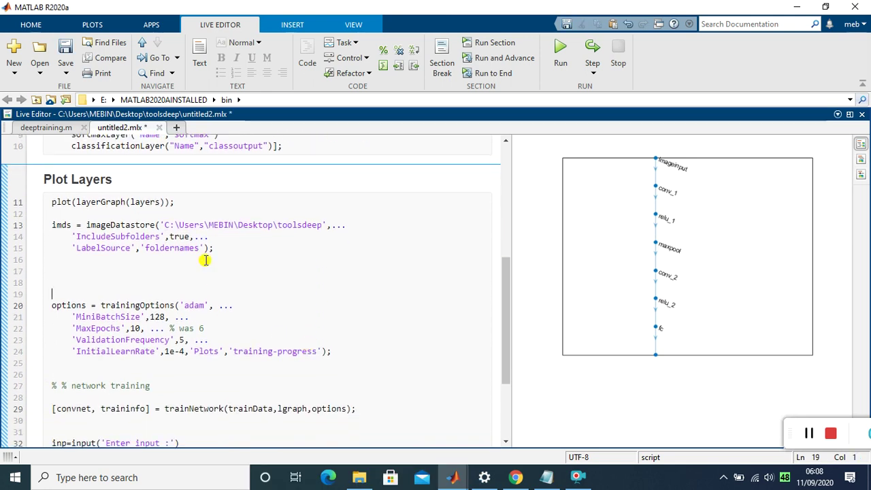
Review the script from the layers array through the datastore, training options, trainNetwork and input prompt lines
scroll(205, 260, "up", 10)
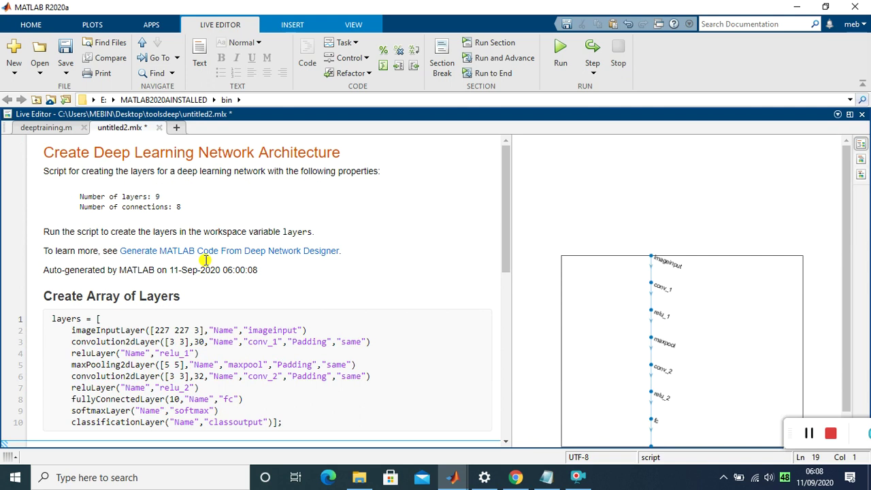
scroll(205, 260, "down", 5)
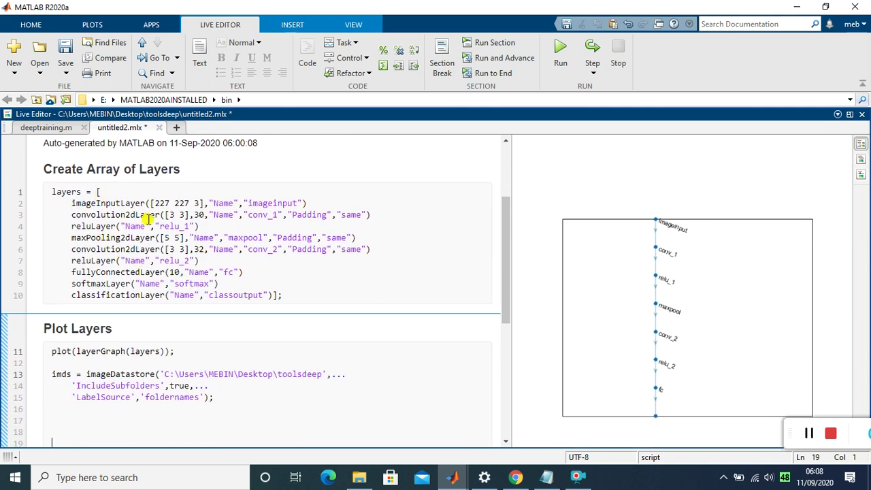
scroll(147, 218, "down", 5)
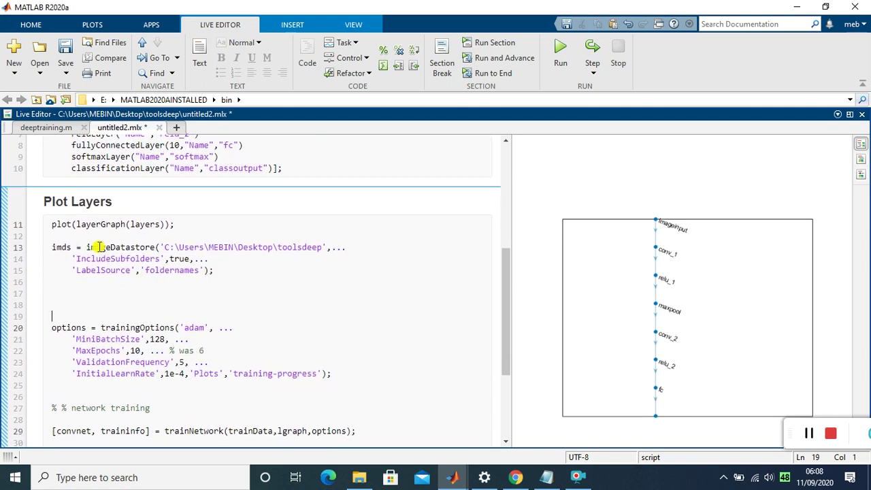
scroll(176, 275, "down", 3)
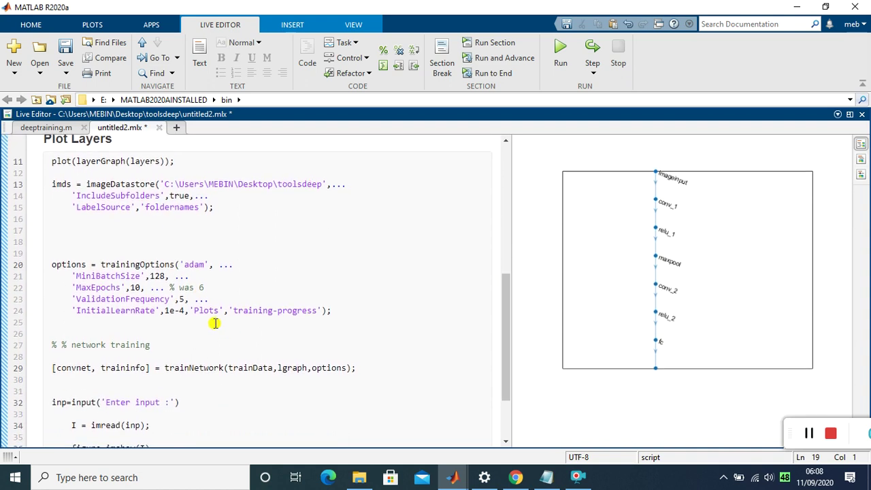
scroll(214, 323, "down", 4)
scroll(187, 277, "up", 8)
left_click(212, 311)
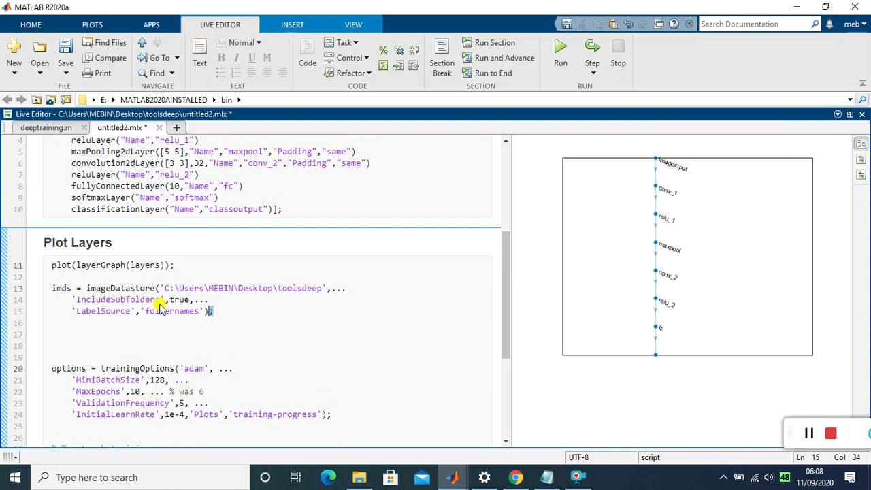
left_click(42, 282, "shift")
scroll(189, 315, "down", 6)
left_click_drag(350, 301, 70, 254)
scroll(205, 269, "down", 5)
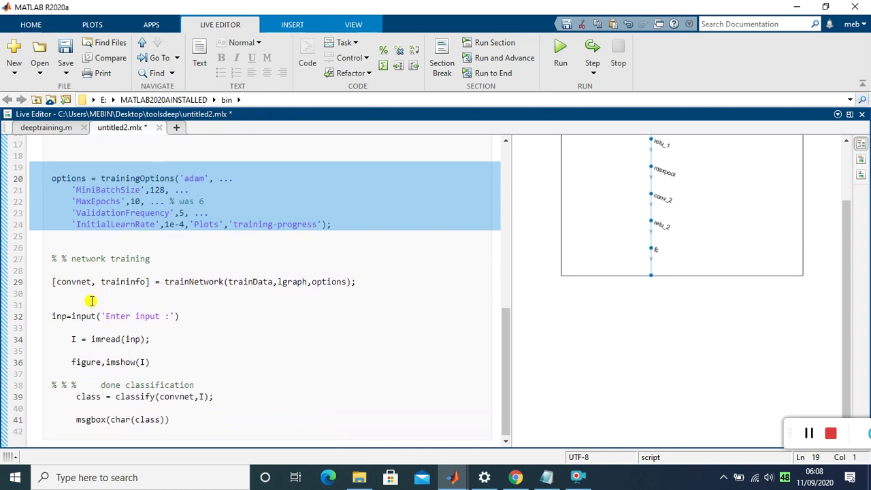
left_click(39, 285)
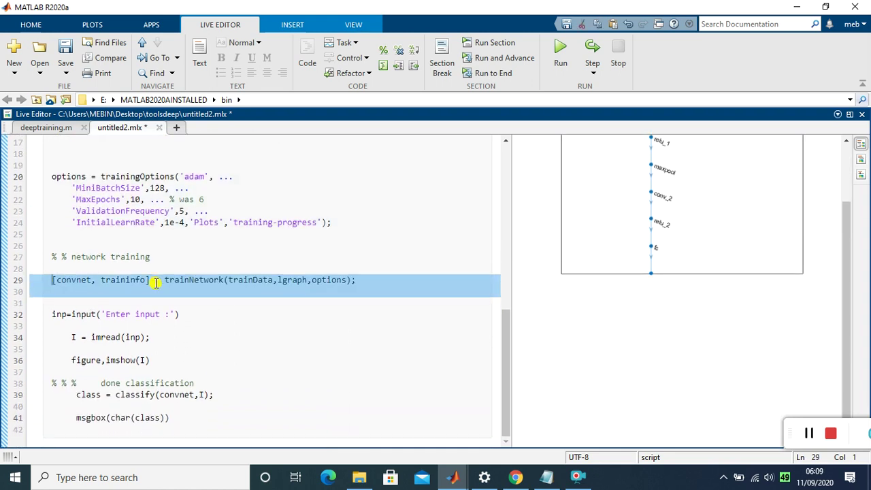
triple_click(162, 314)
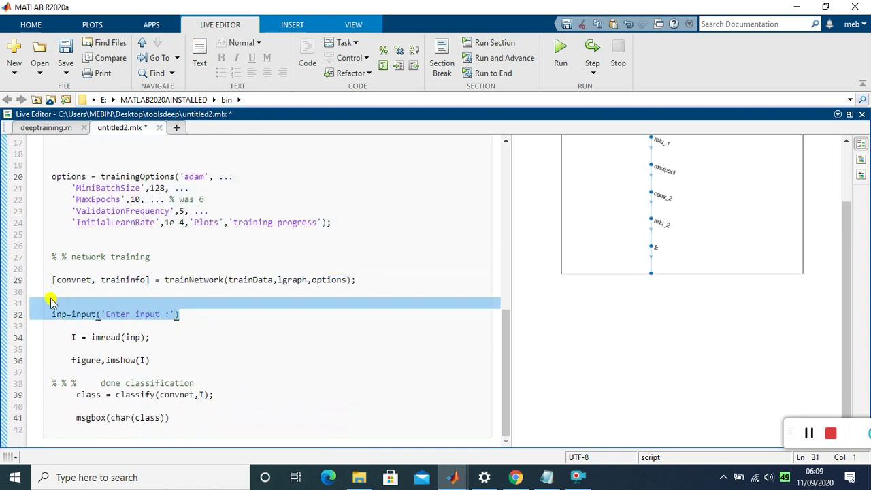
Check the imread, imshow and classify lines of untitled2.mlx and run the live script
left_click(157, 364)
left_click_drag(157, 364, 53, 335)
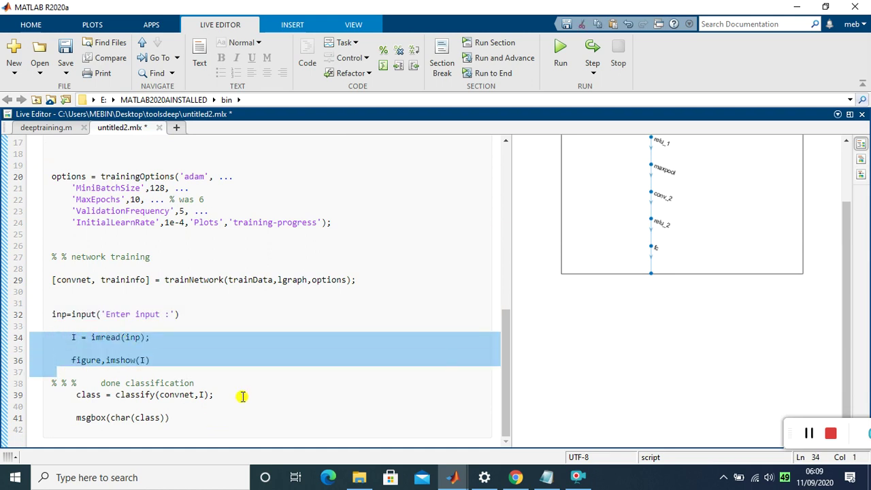
left_click_drag(216, 395, 94, 385)
left_click(161, 292)
scroll(161, 295, "up", 10)
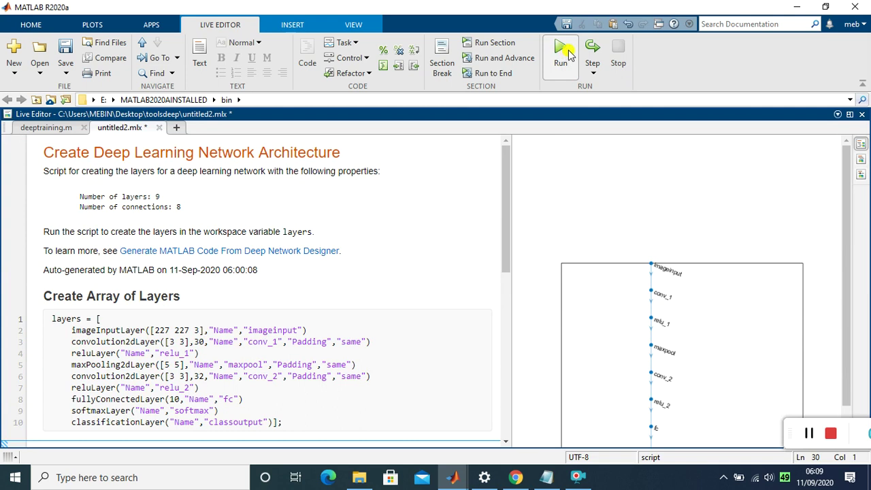
left_click(346, 236)
left_click(560, 49)
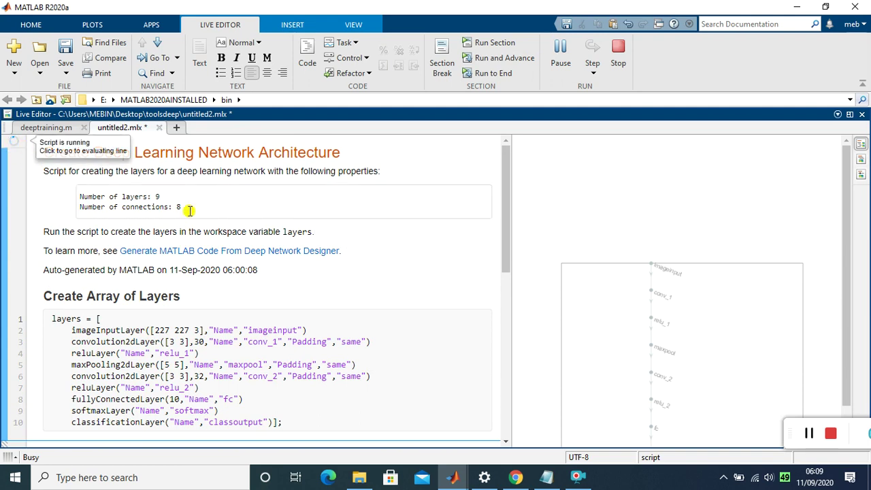
Look through the layers array and the code below Plot Layers while the script runs
scroll(243, 266, "down", 3)
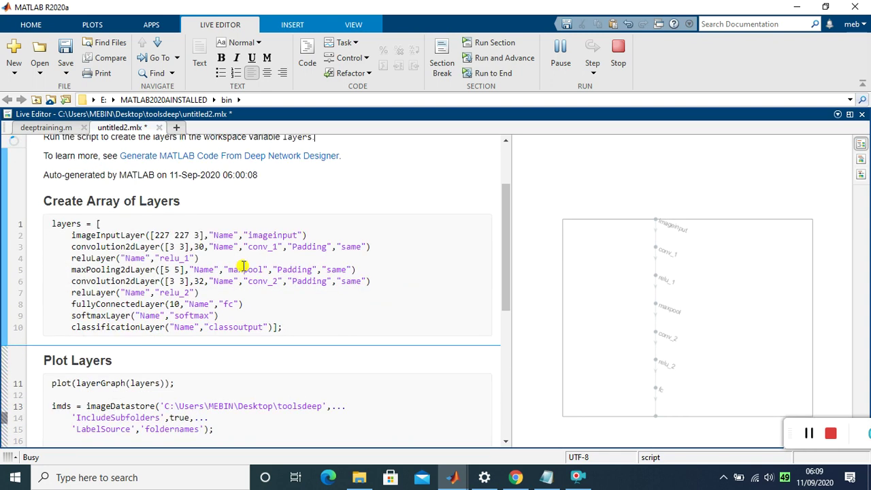
scroll(393, 252, "down", 7)
scroll(394, 251, "down", 5)
scroll(390, 253, "up", 14)
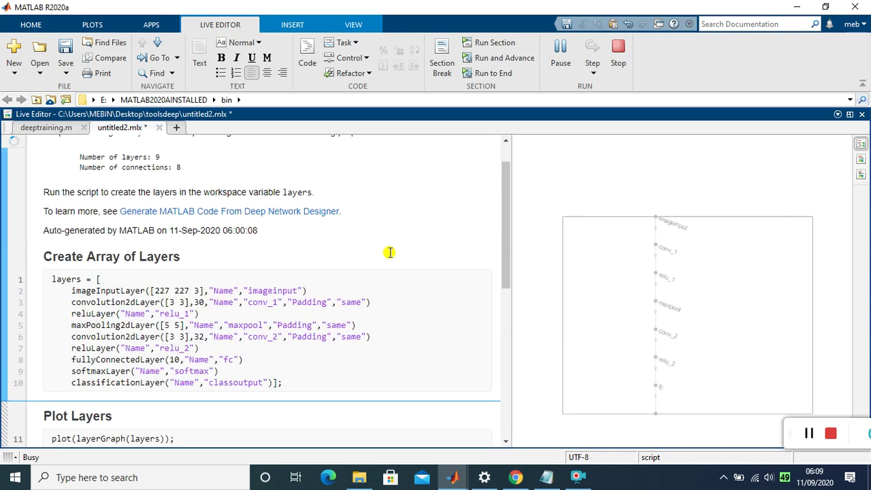
scroll(390, 252, "up", 2)
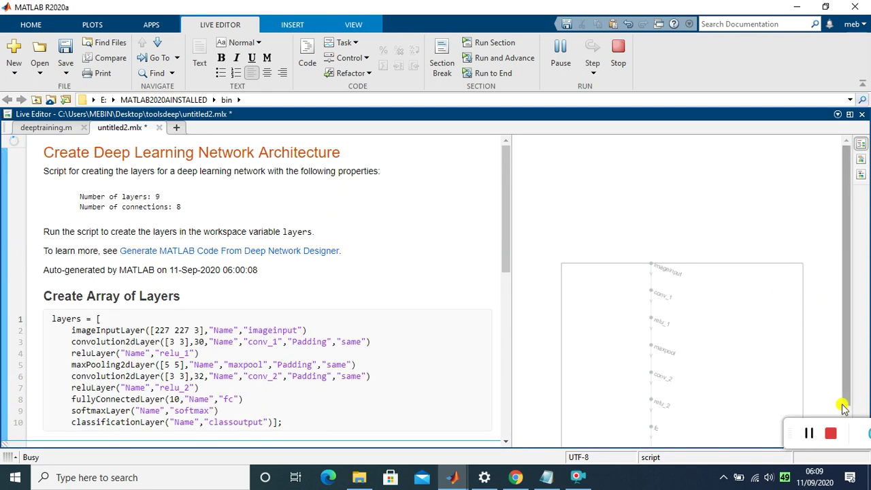
left_click(806, 440)
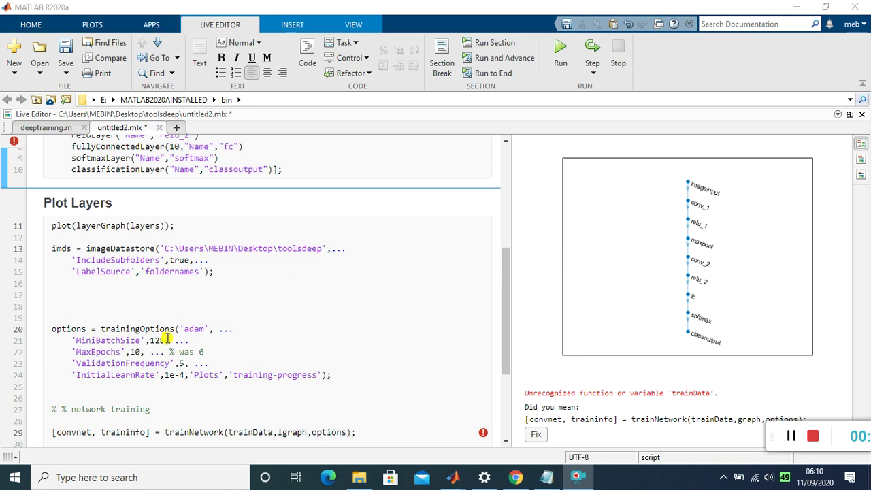
Replace the trainData argument of the trainNetwork call with the datastore variable imds
scroll(133, 247, "up", 2)
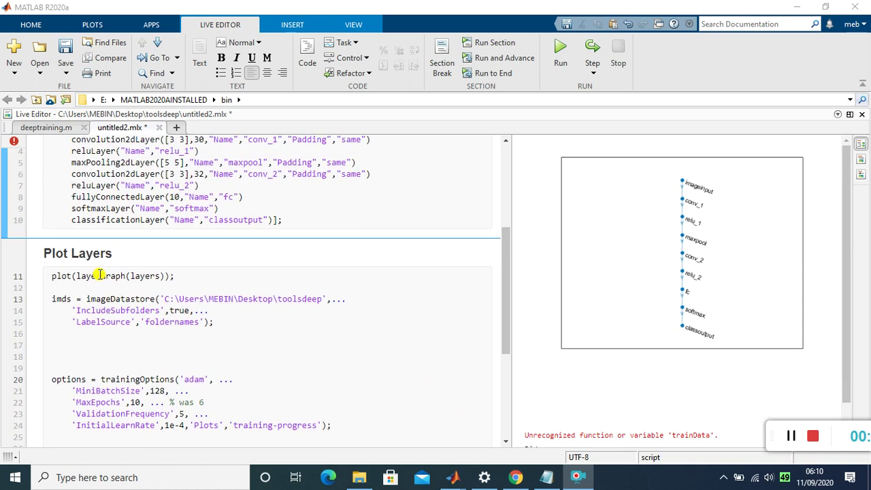
scroll(99, 272, "down", 2)
left_click_drag(71, 249, 44, 258)
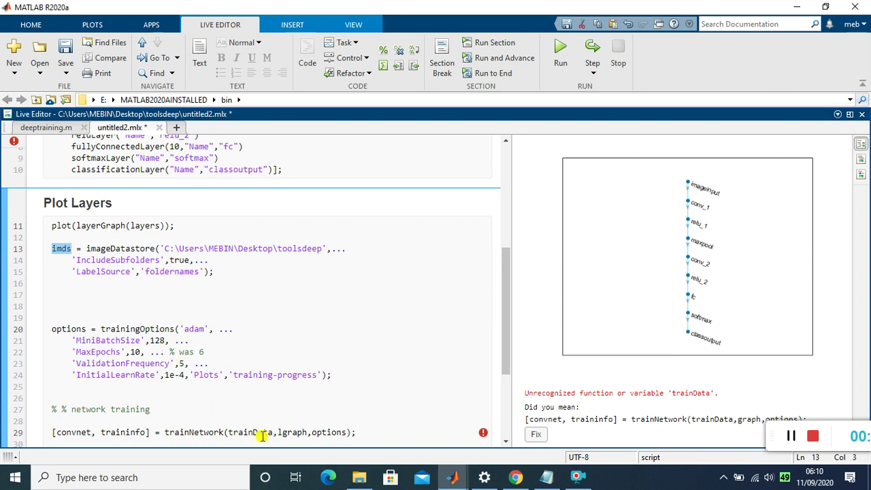
left_click_drag(273, 433, 231, 433)
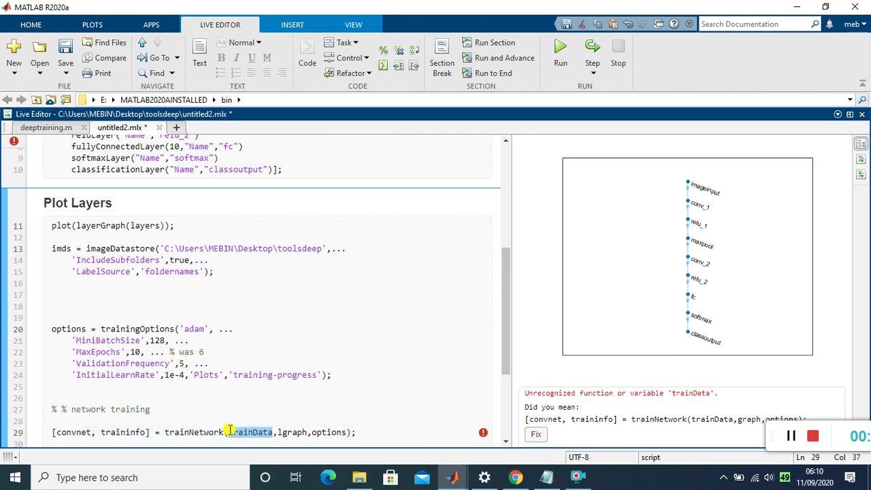
left_click(271, 432)
key("BackSpace")
key("BackSpace")
key("BackSpace")
key("BackSpace")
key("BackSpace")
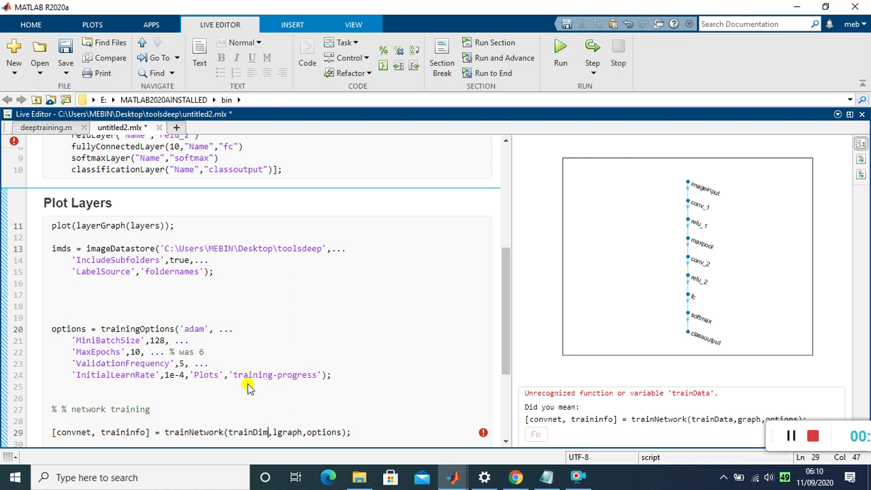
key("BackSpace")
key("BackSpace")
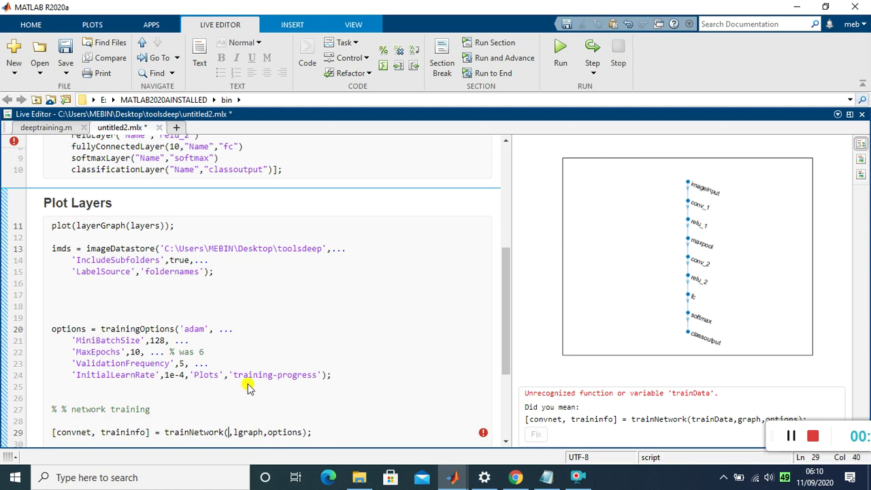
type("imds")
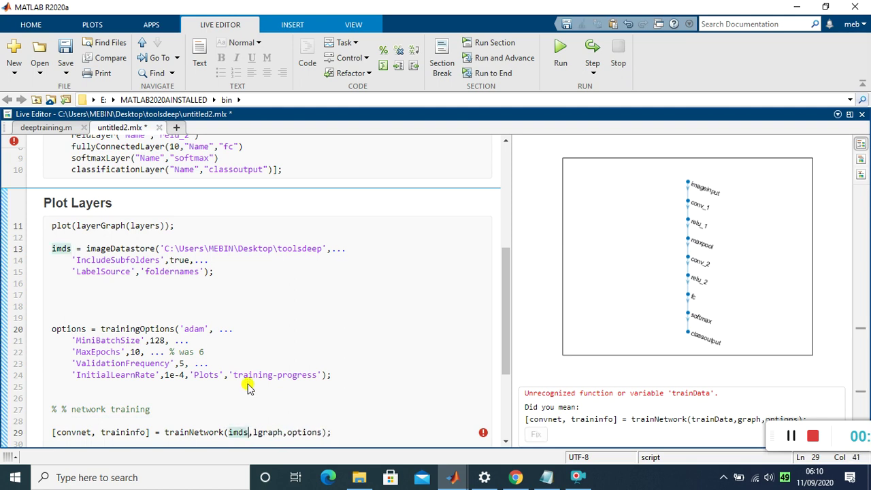
Save the untitled2.mlx live script with the corrected data argument and run it
key("ctrl+s")
left_click(173, 295)
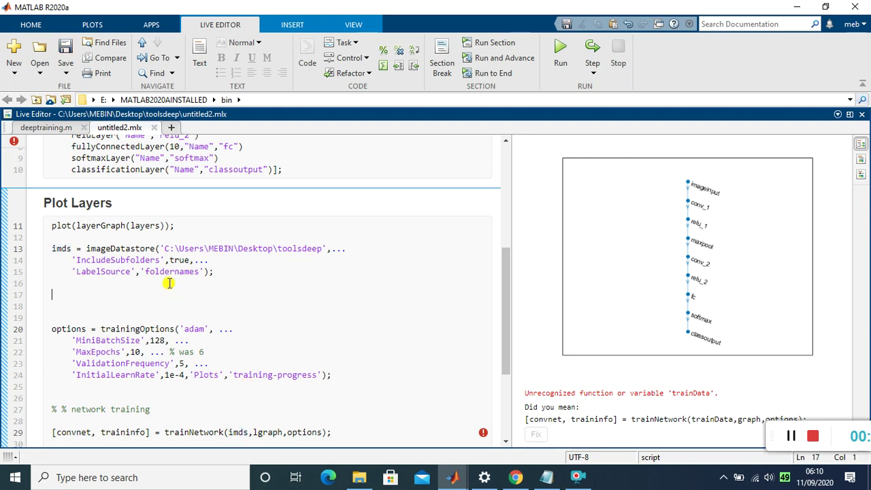
left_click(560, 54)
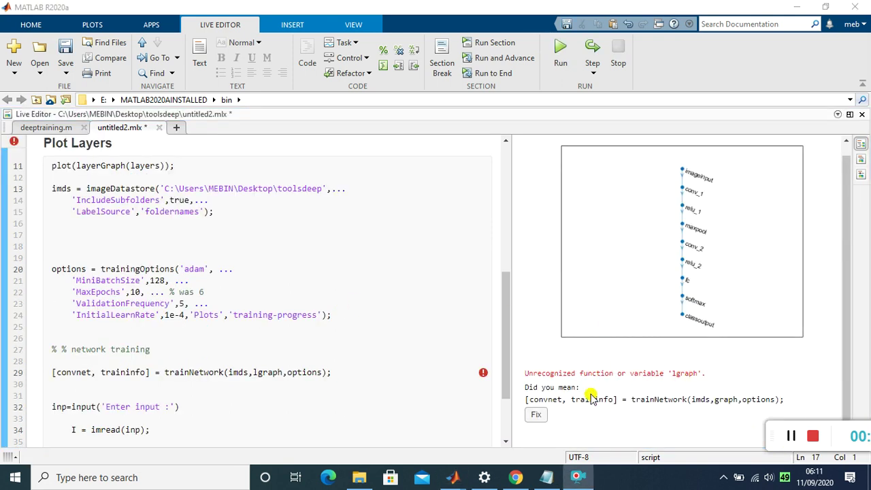
Check the lgraph argument in trainNetwork and copy the variable name layers from the start of the layer array definition
left_click(175, 315)
scroll(176, 317, "down", 3)
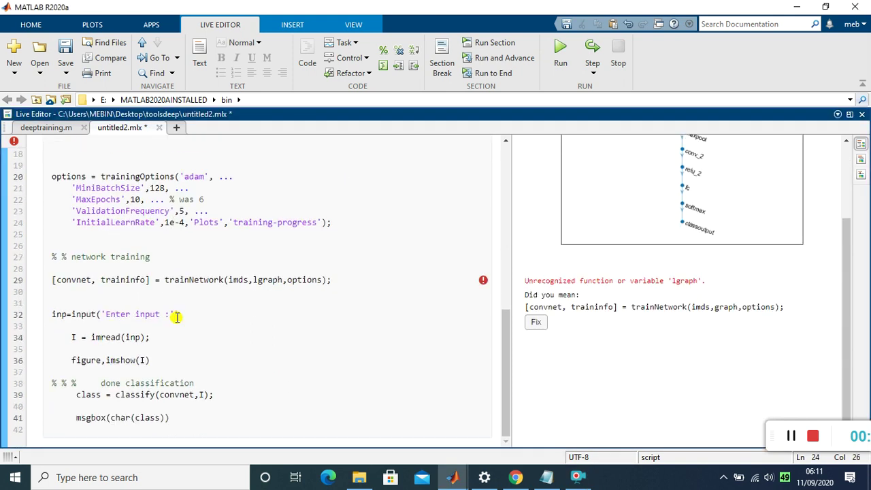
left_click_drag(283, 280, 253, 280)
scroll(143, 239, "up", 15)
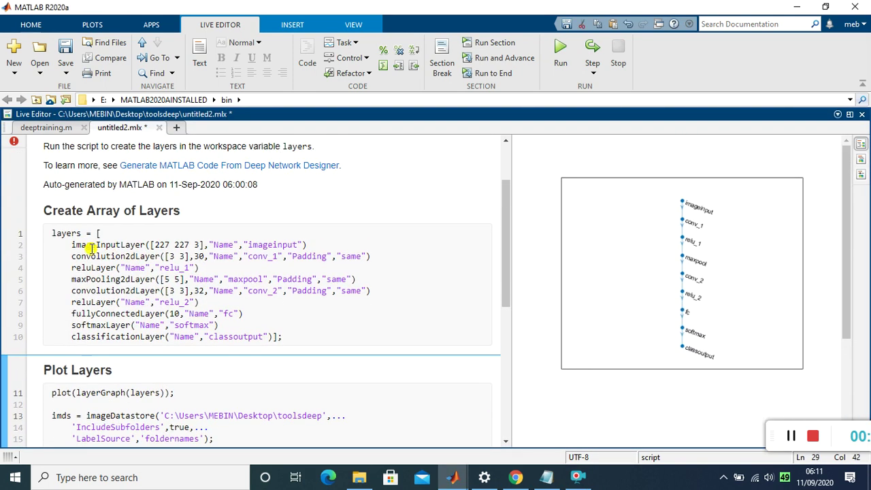
left_click(76, 235)
left_click_drag(76, 235, 50, 230)
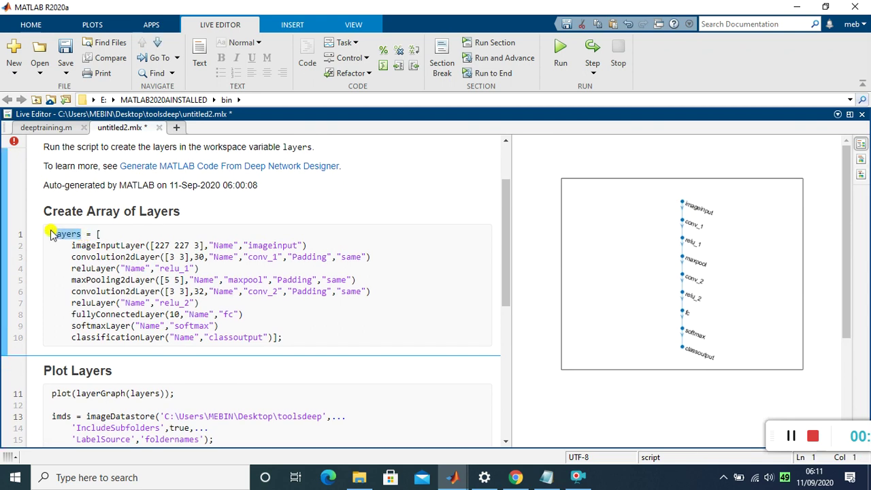
right_click(64, 235)
left_click(82, 239)
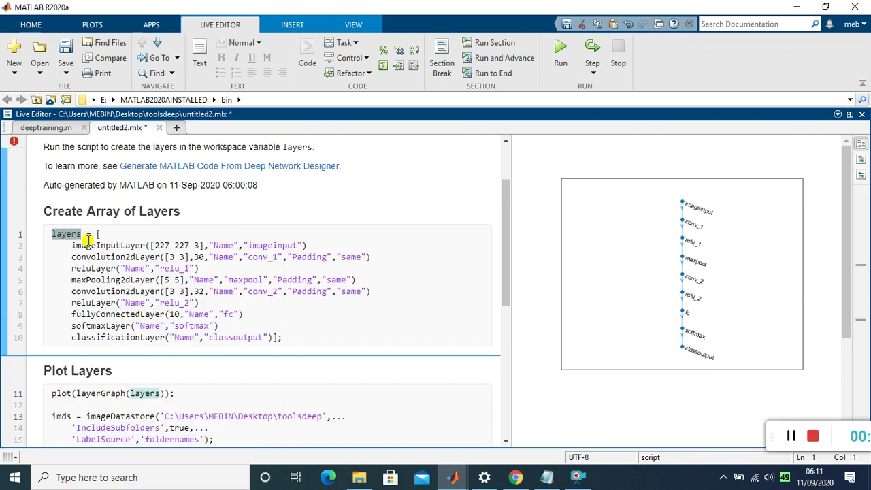
Replace the lgraph argument of the trainNetwork call with the copied variable name layers
scroll(165, 271, "down", 7)
scroll(164, 271, "down", 5)
left_click_drag(281, 282, 252, 287)
right_click(259, 282)
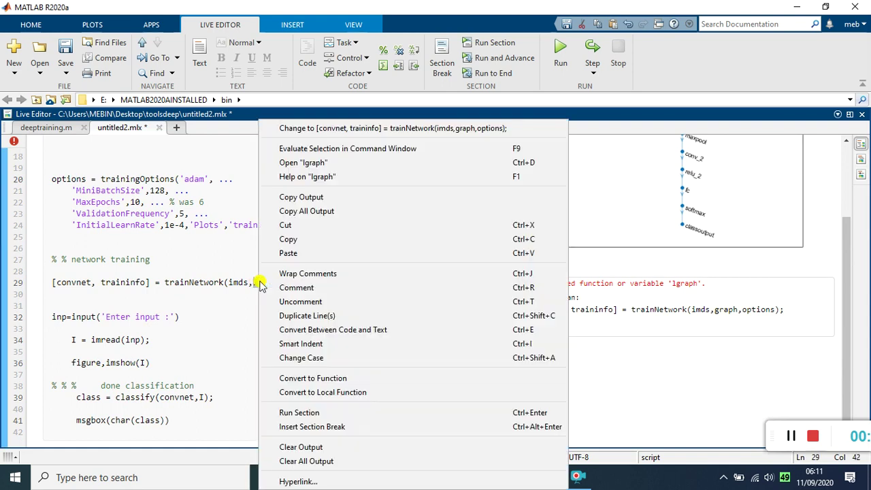
left_click(288, 253)
left_click(276, 250)
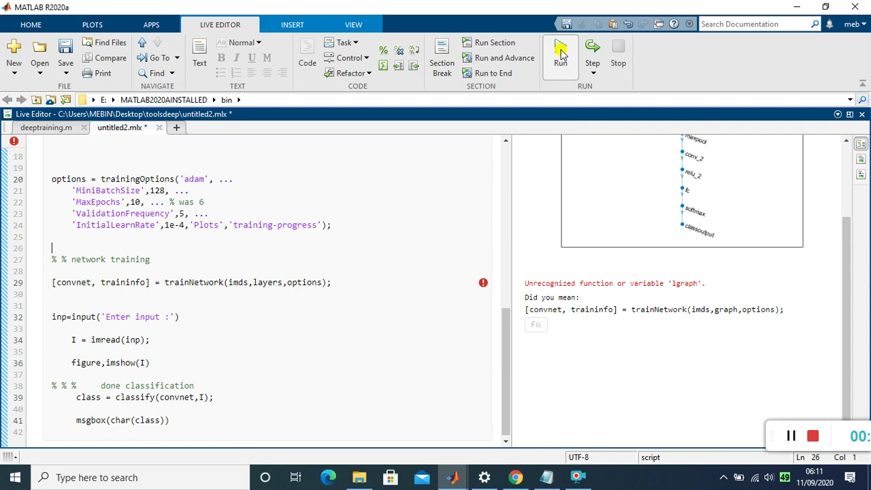
Run the live script to train the network, and minimize the Training Progress window once training finishes
left_click(561, 55)
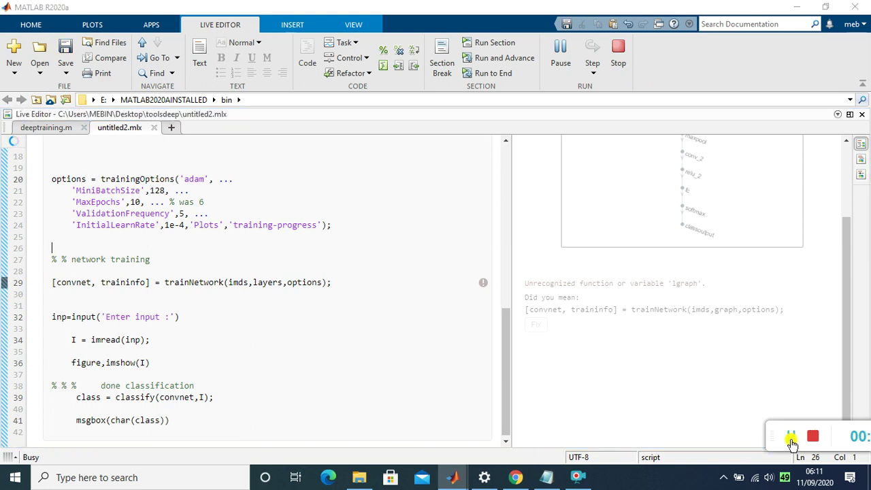
left_click(791, 436)
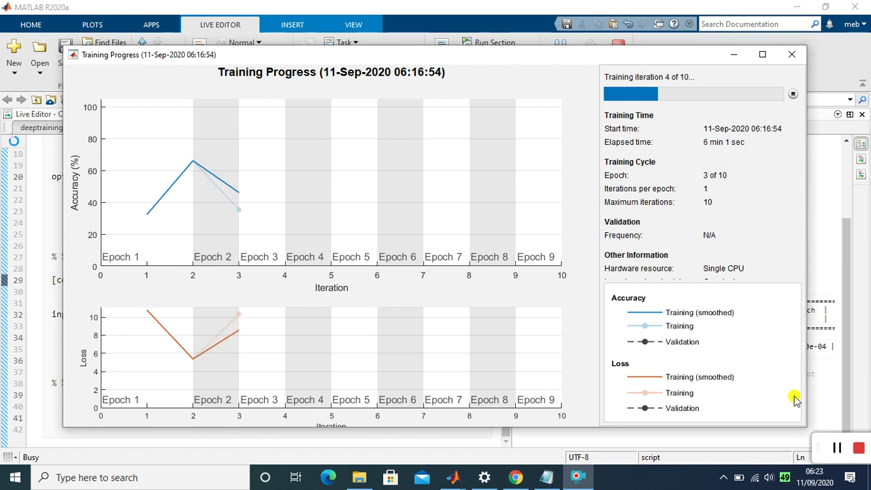
left_click(835, 449)
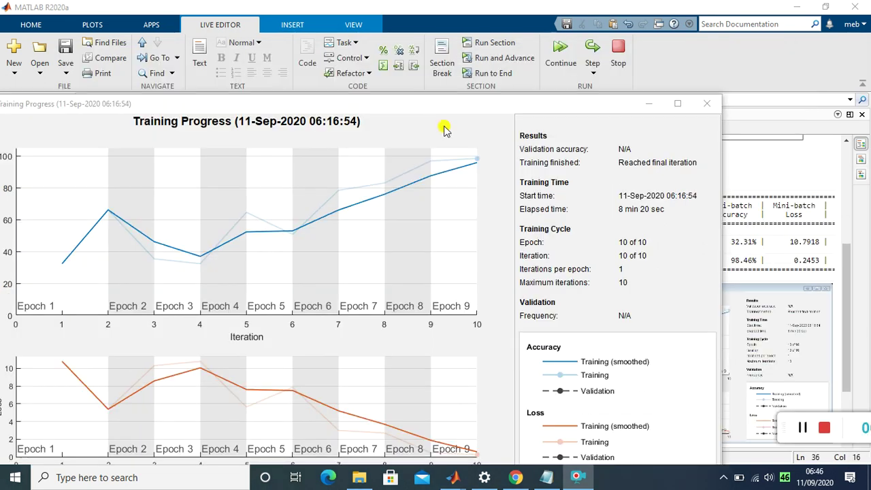
left_click(646, 107)
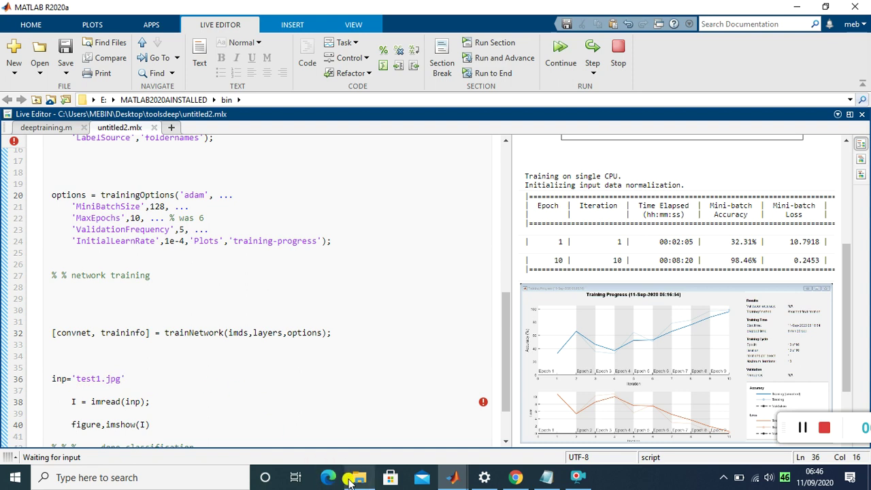
Switch to Deep Network Designer and examine the network from imageinput to classoutput
mouse_move(362, 481)
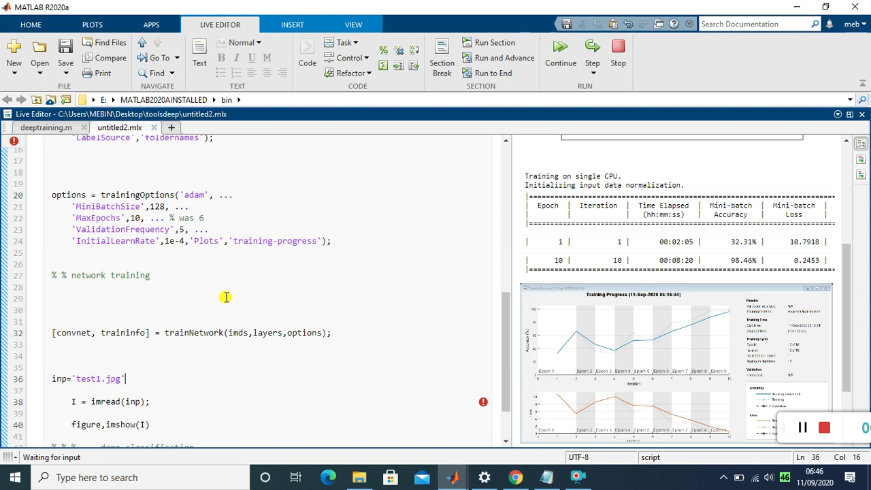
mouse_move(453, 479)
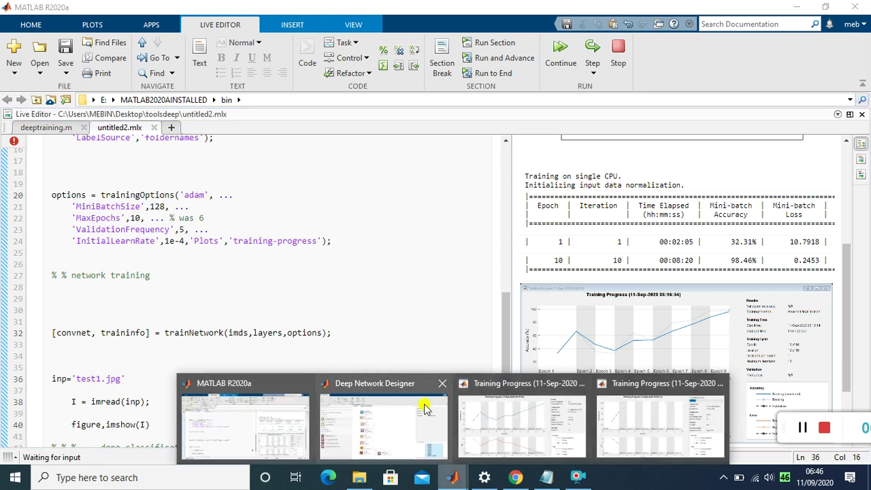
mouse_move(424, 409)
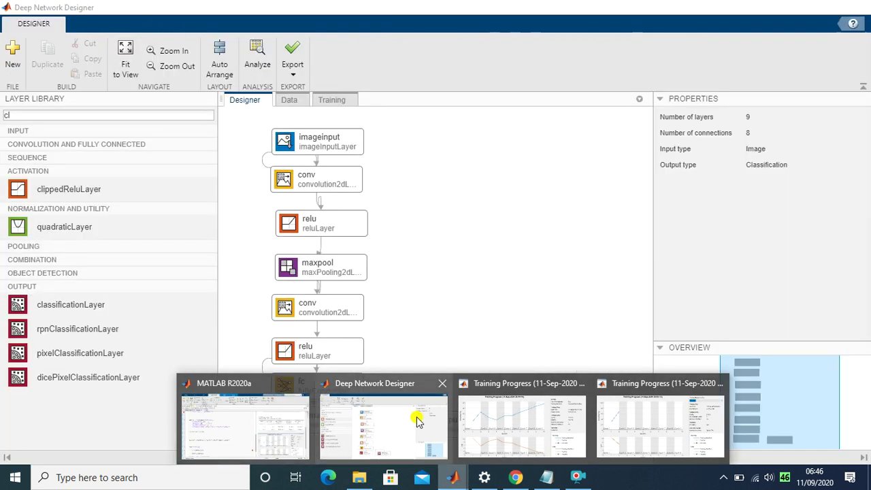
left_click(415, 415)
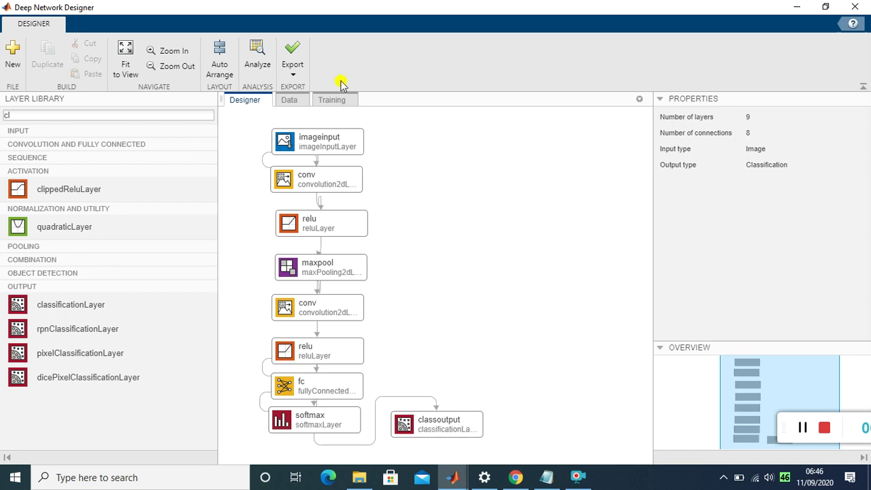
left_click(453, 477)
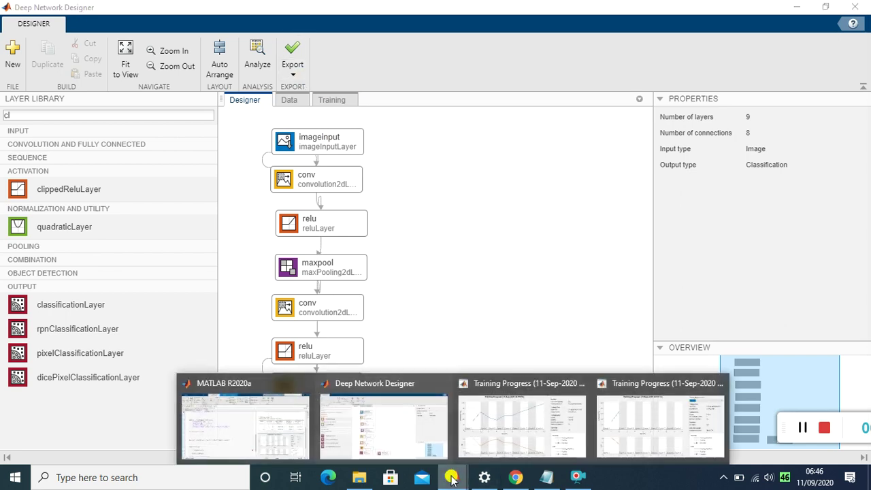
Return to the live script in MATLAB and review the imageDatastore, training options and trainNetwork code
left_click(272, 412)
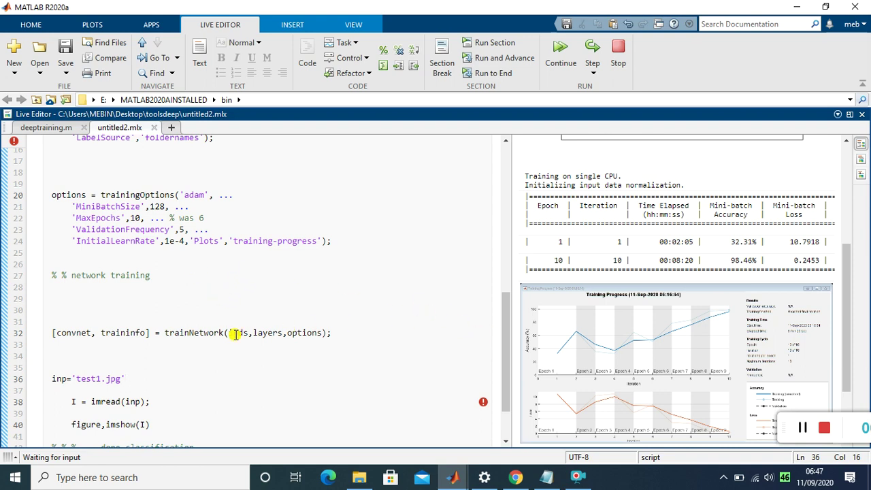
left_click_drag(499, 315, 510, 278)
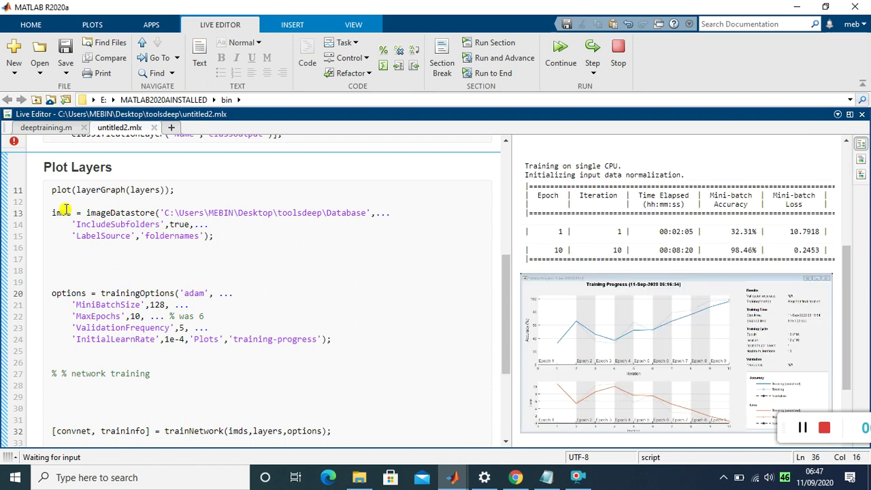
left_click_drag(503, 308, 504, 331)
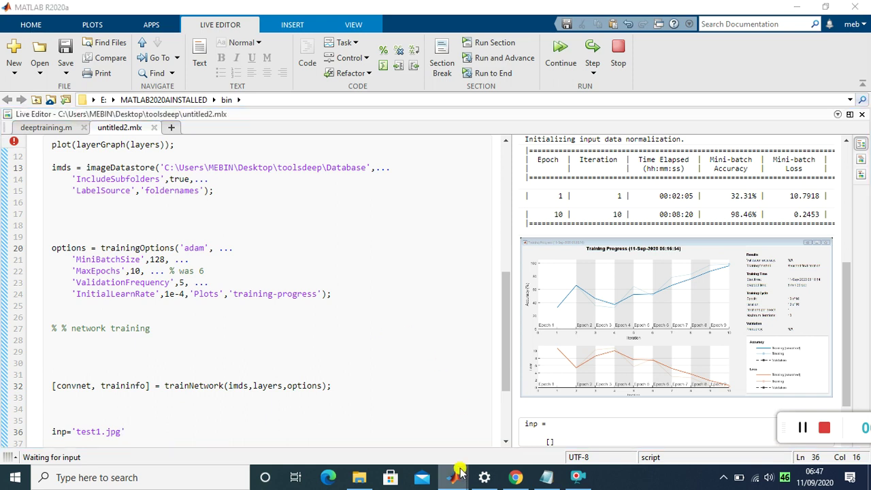
Bring Deep Network Designer back to the front to view the designed layer network again
mouse_move(453, 476)
left_click(413, 402)
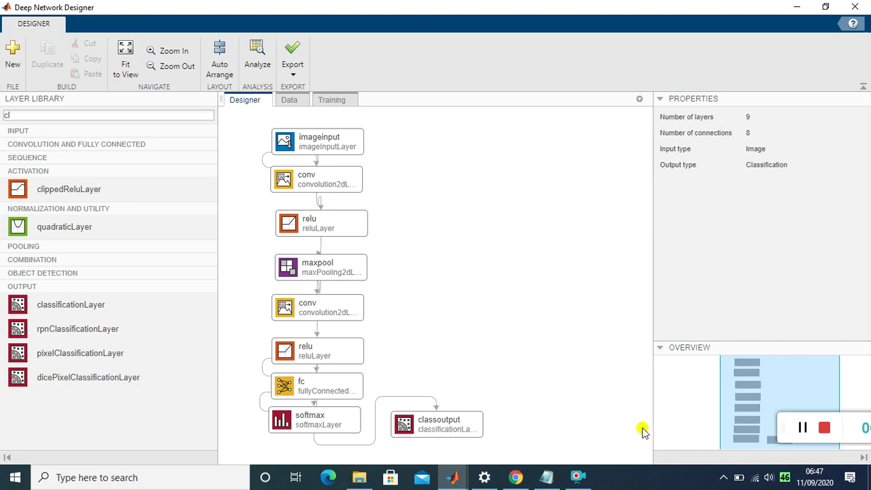
left_click(455, 476)
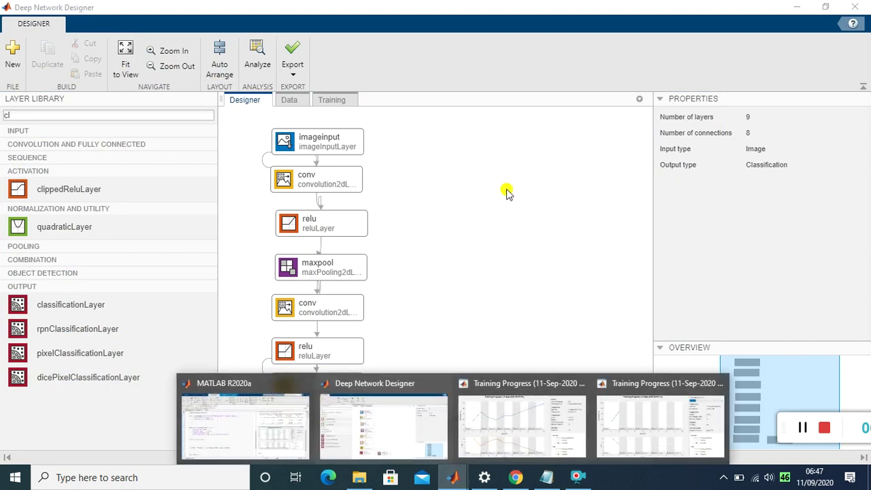
left_click(507, 193)
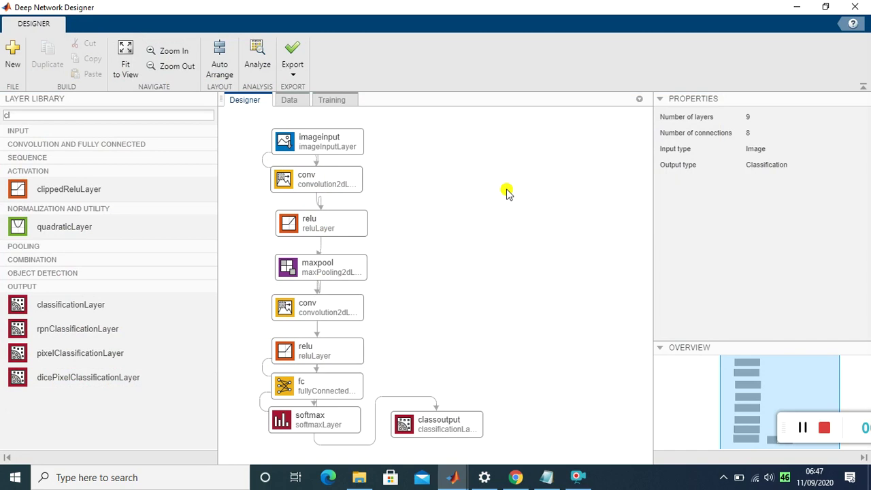